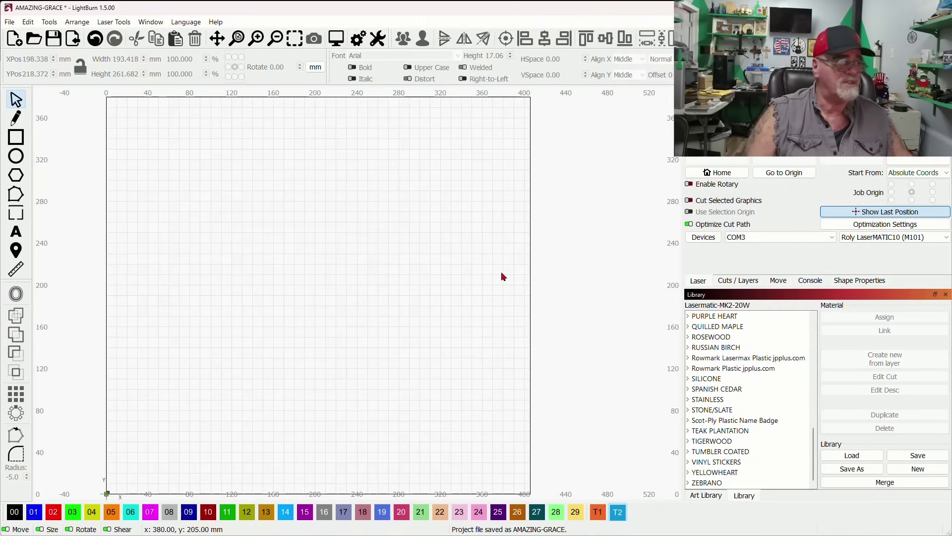
Step: Start a new empty project and look through the material list of the loaded Lasermatic-MK2-20W library
left_click(15, 40)
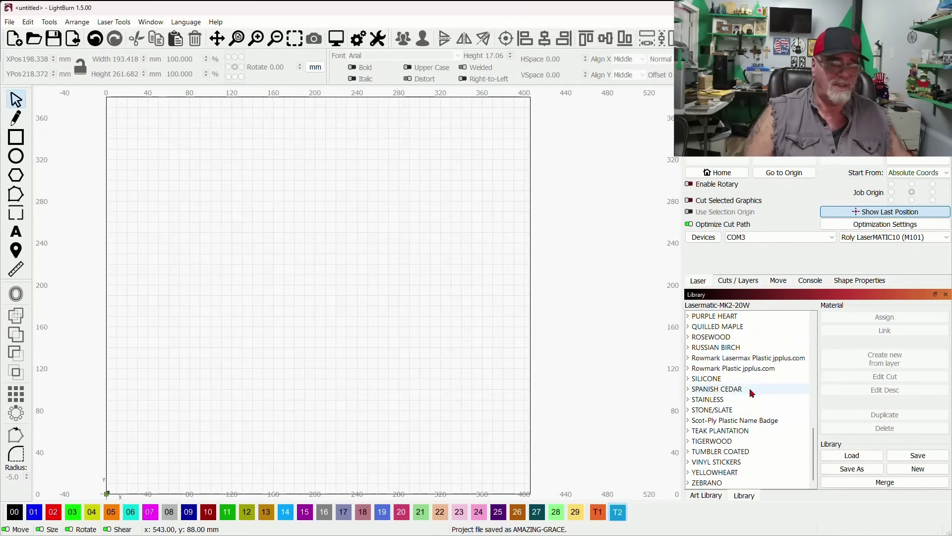
scroll(763, 416, "up", 2)
scroll(762, 416, "up", 2)
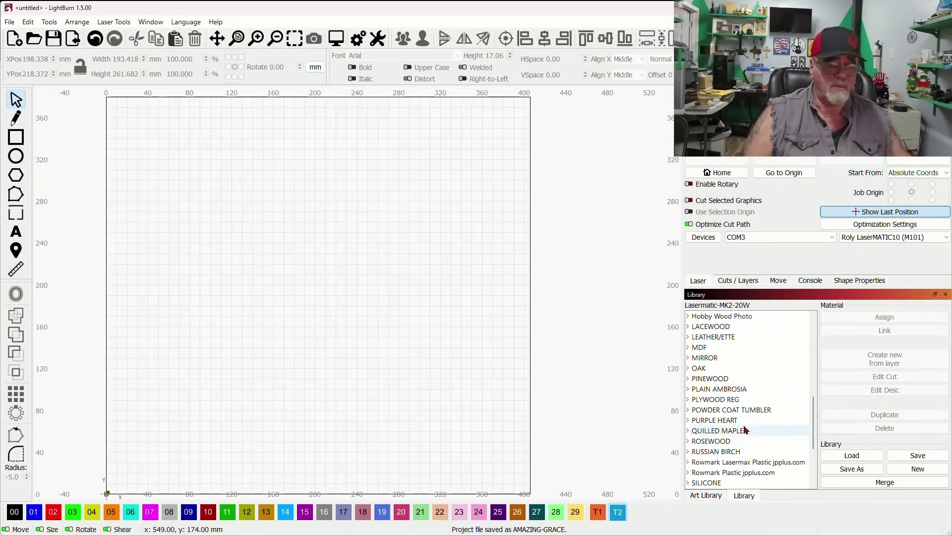
scroll(750, 425, "up", 4)
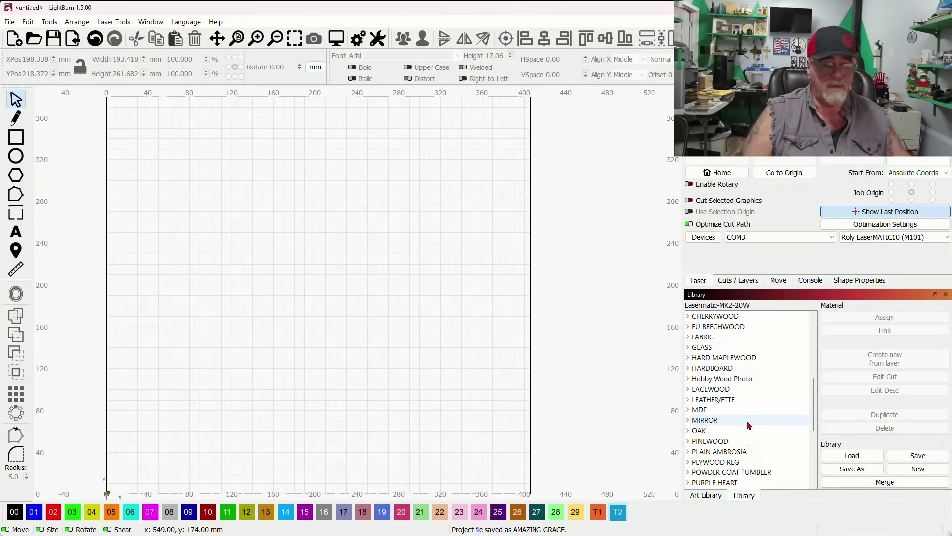
scroll(749, 425, "up", 5)
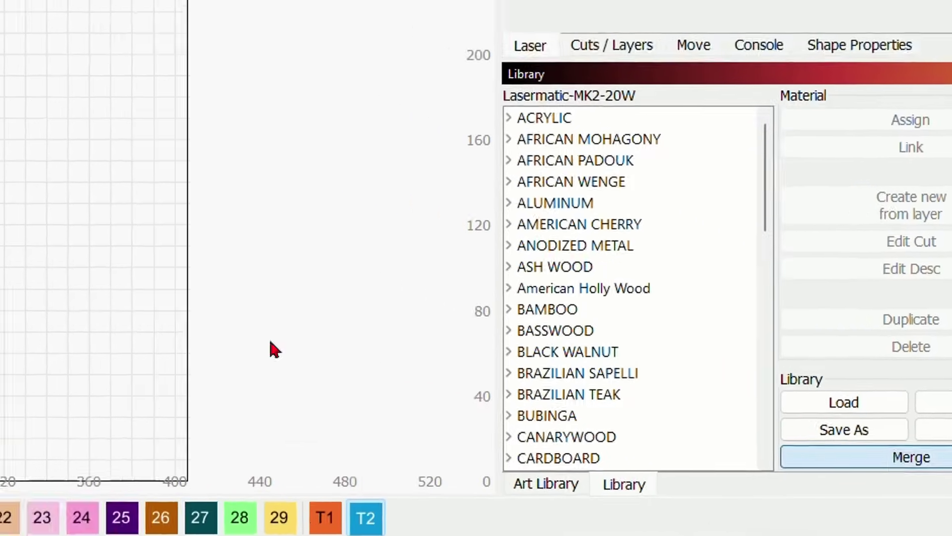
Step: Merge the library file Lasermatic-MK2-30W.clb into the currently loaded material library
left_click(789, 422)
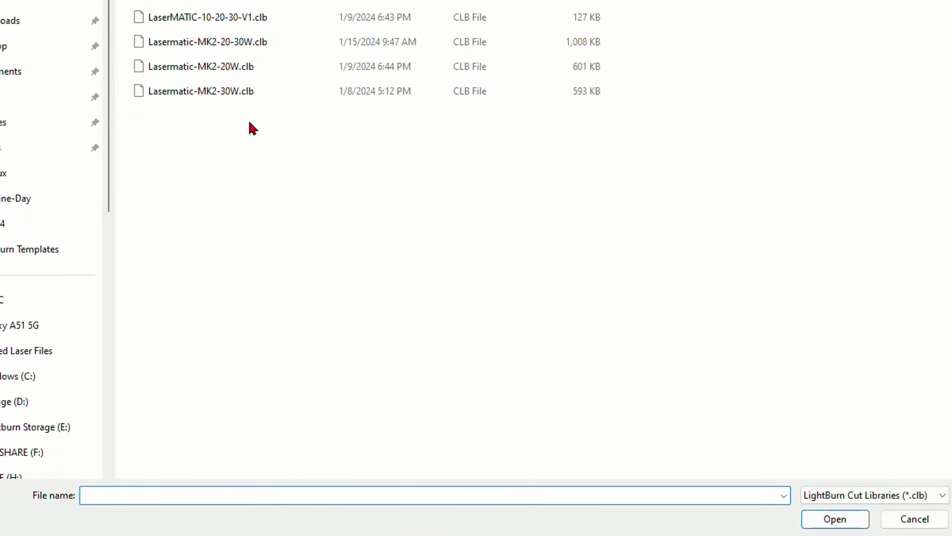
left_click(232, 92)
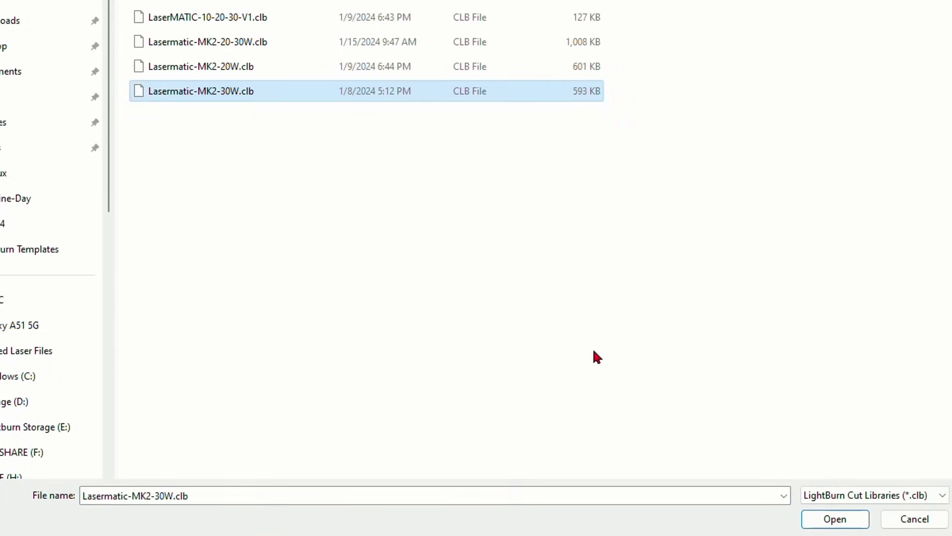
left_click(836, 519)
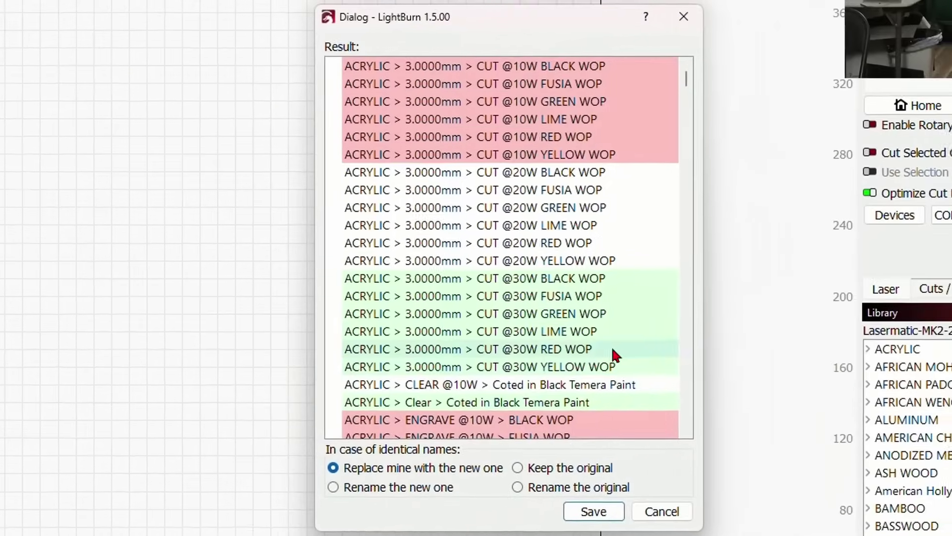
Step: Review the merge result list, checking the 10W, 20W and 30W cut and engrave entries for acrylic and African mahogany
scroll(502, 309, "down", 1)
scroll(503, 310, "up", 1)
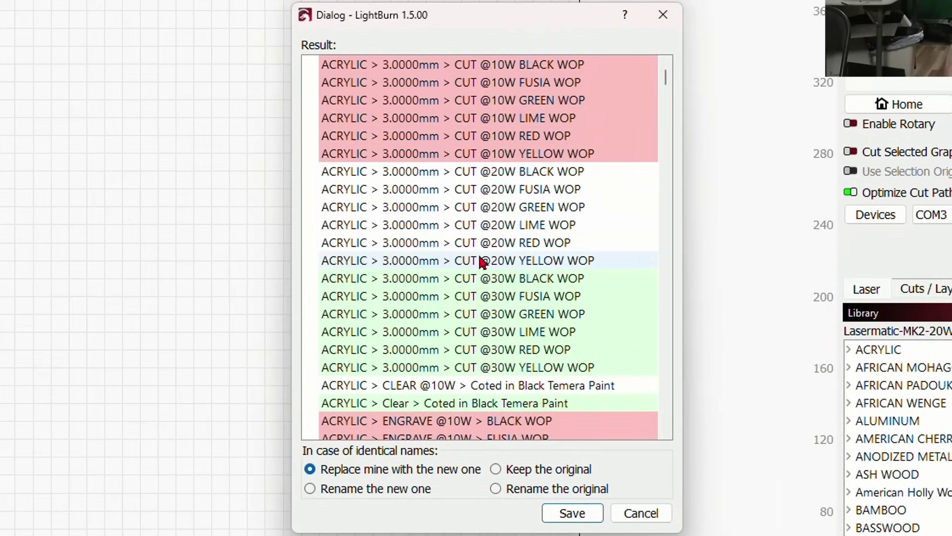
scroll(489, 259, "down", 2)
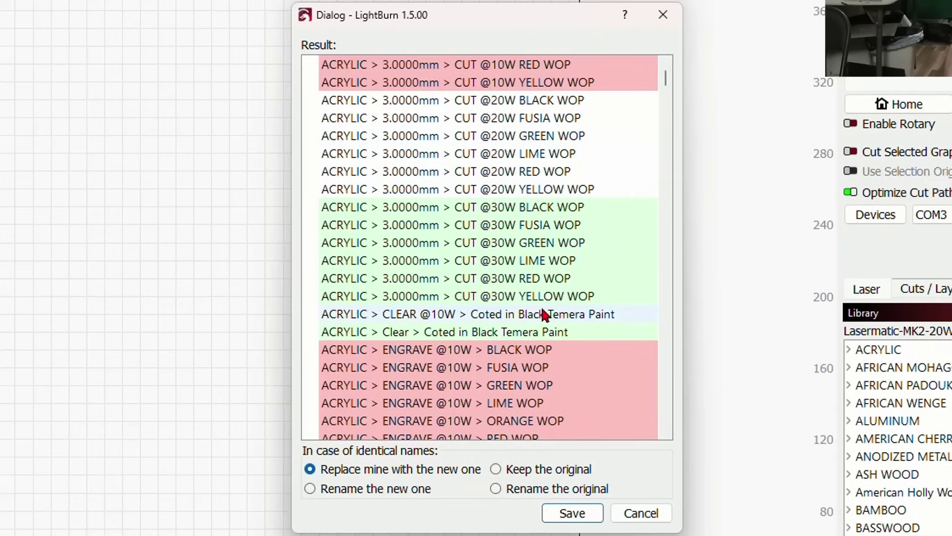
scroll(590, 218, "down", 2)
scroll(590, 219, "down", 2)
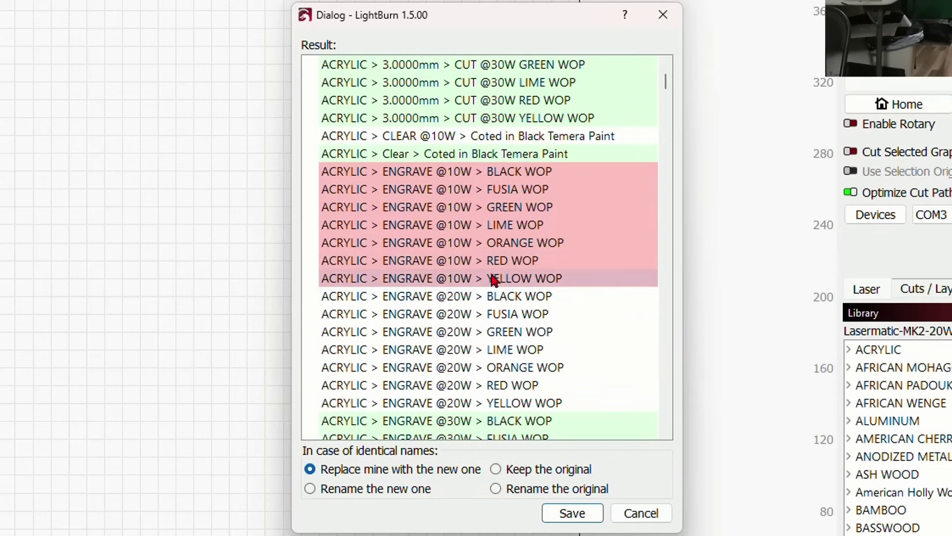
scroll(541, 221, "down", 4)
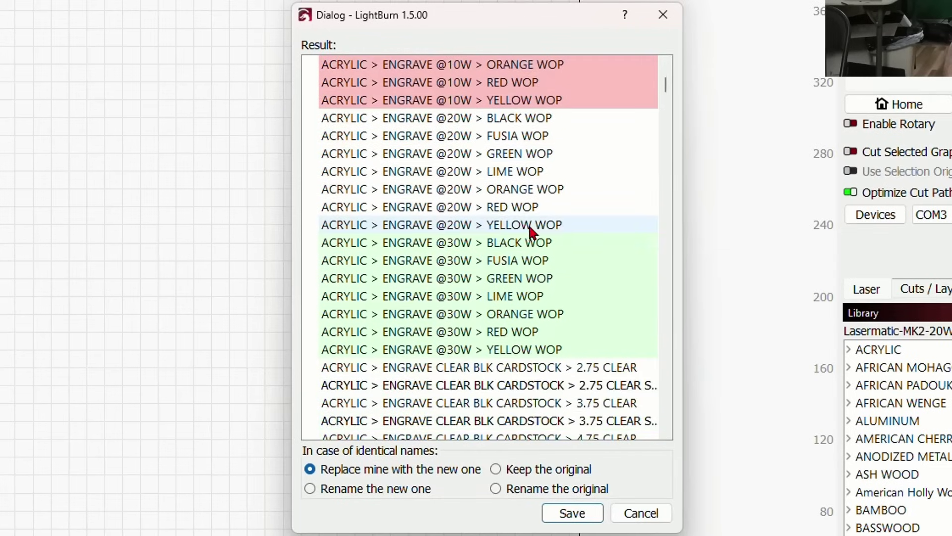
scroll(473, 204, "down", 5)
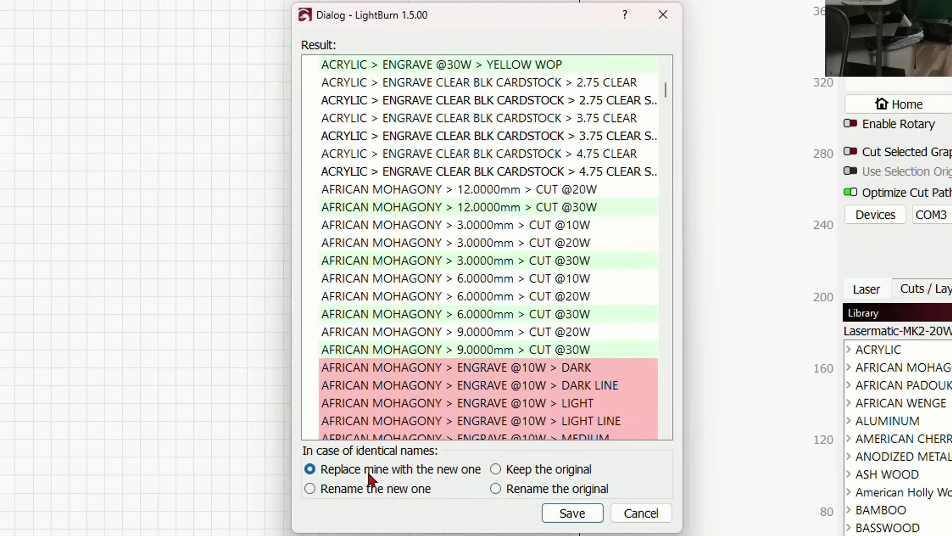
Step: Accept the merge with identical names replaced by the new ones, and save the library as Lasermatic-MK2-10-20W-30-2.clb
left_click(571, 514)
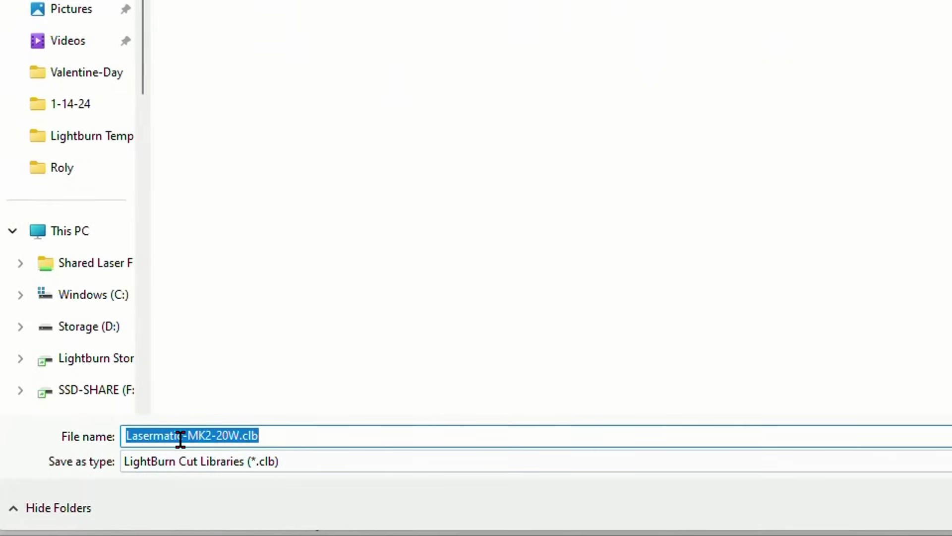
left_click(237, 435)
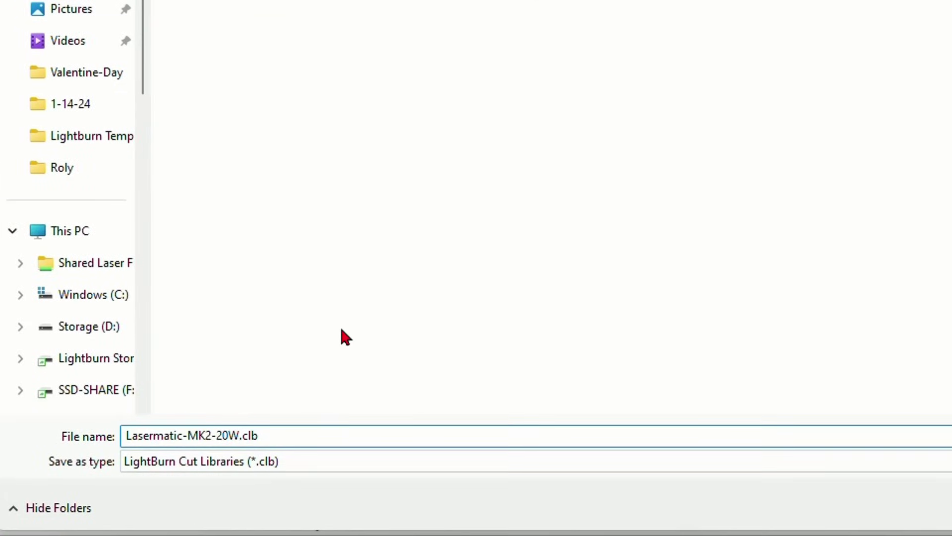
type("-30")
key("Left")
key("Left")
key("Left")
key("Left")
key("Left")
key("Left")
type("10-")
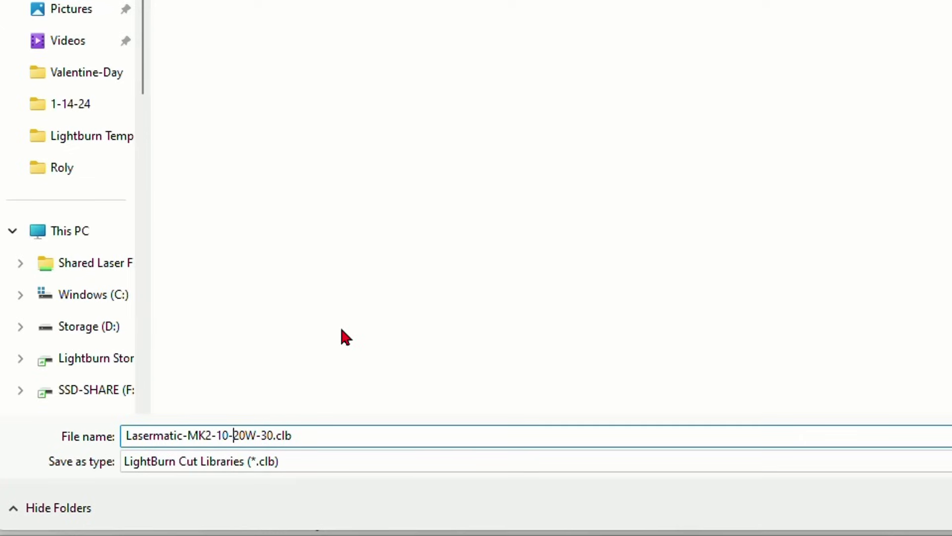
key("Right")
key("Right")
key("Right")
key("Right")
key("Right")
key("Right")
type("-2")
key("Return")
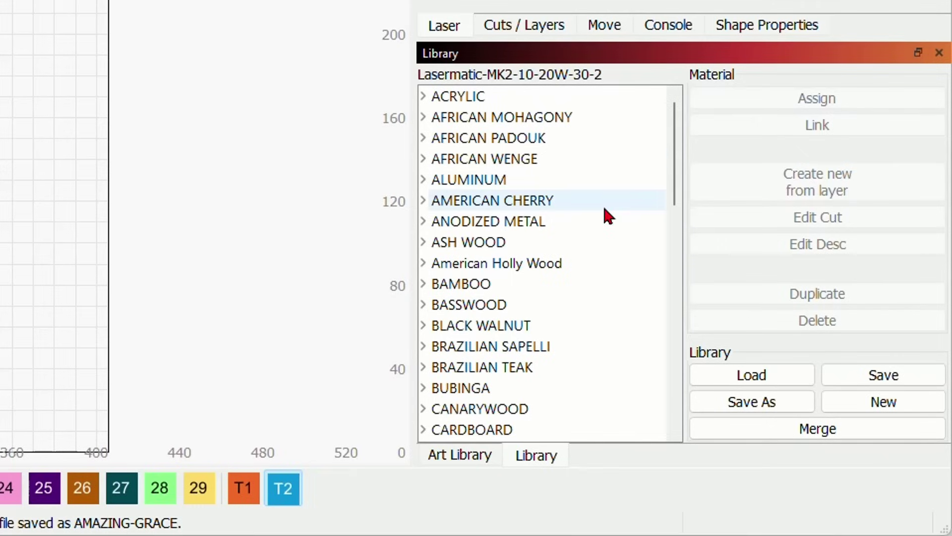
Step: Inspect the wattage and thickness entries under AFRICAN MOHAGONY and ACRYLIC in the merged library, collapsing each material again
left_click(423, 118)
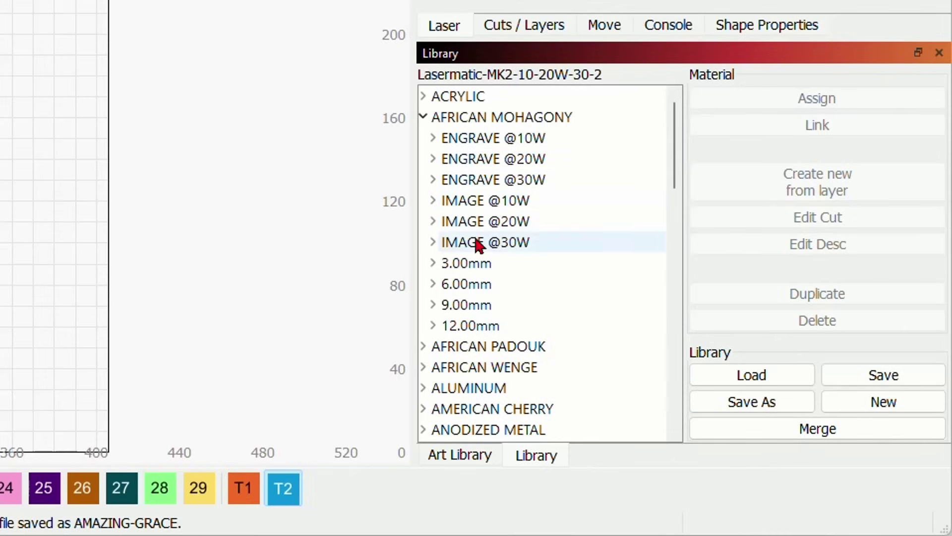
left_click(423, 118)
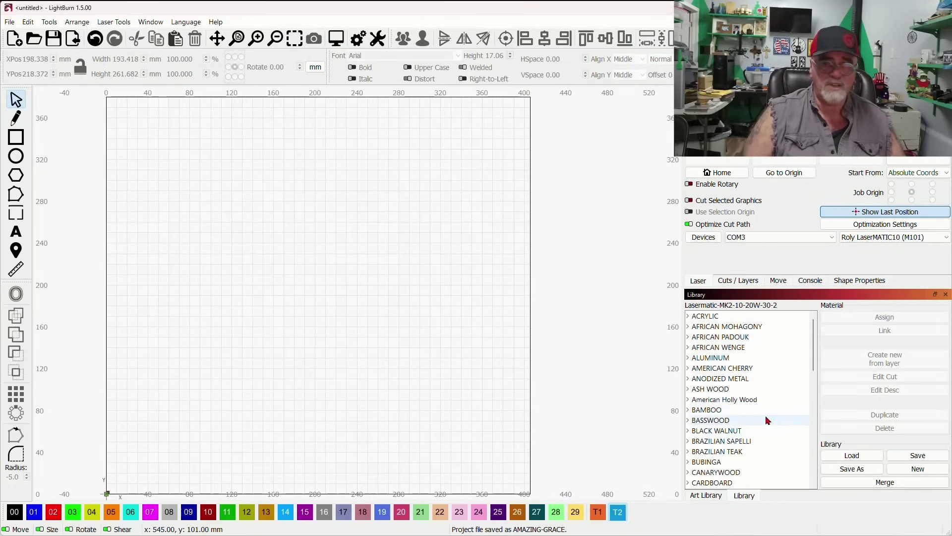
double_click(731, 318)
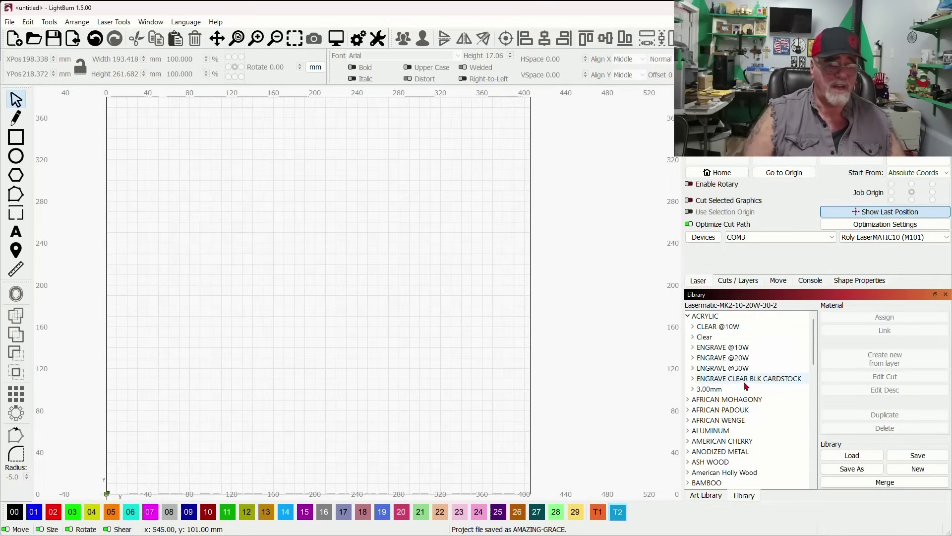
left_click(688, 316)
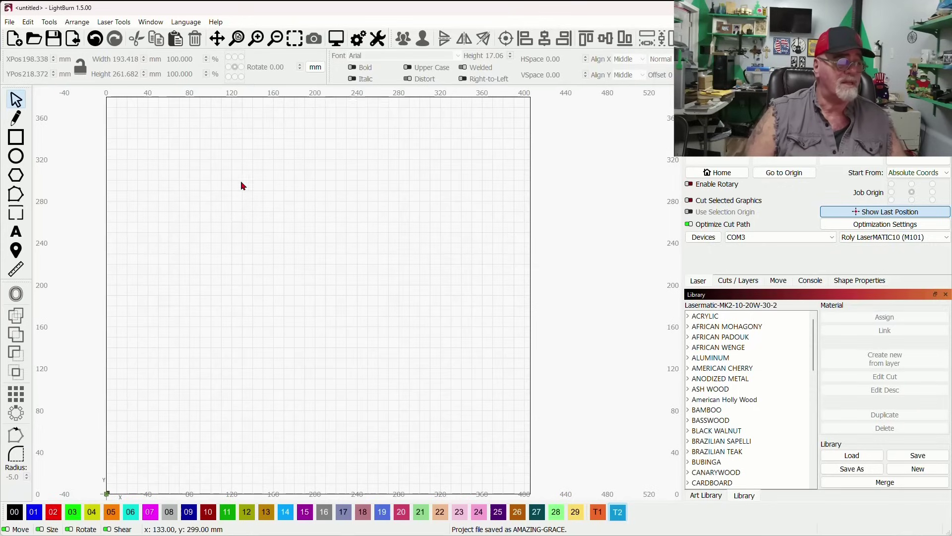
Step: Pull a horizontal guide line from the ruler onto the upper part of the work area at about Y 331 mm
left_click_drag(234, 179, 308, 195)
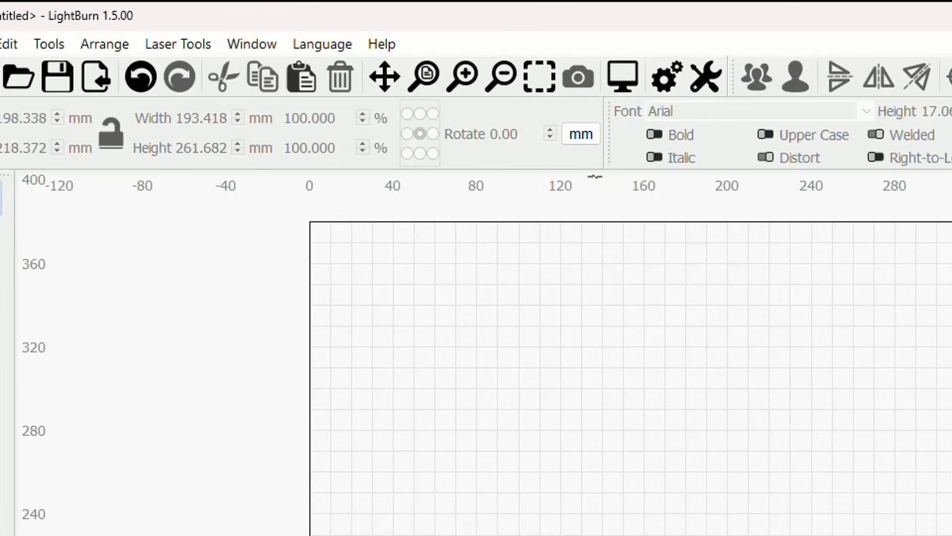
left_click_drag(594, 180, 593, 334)
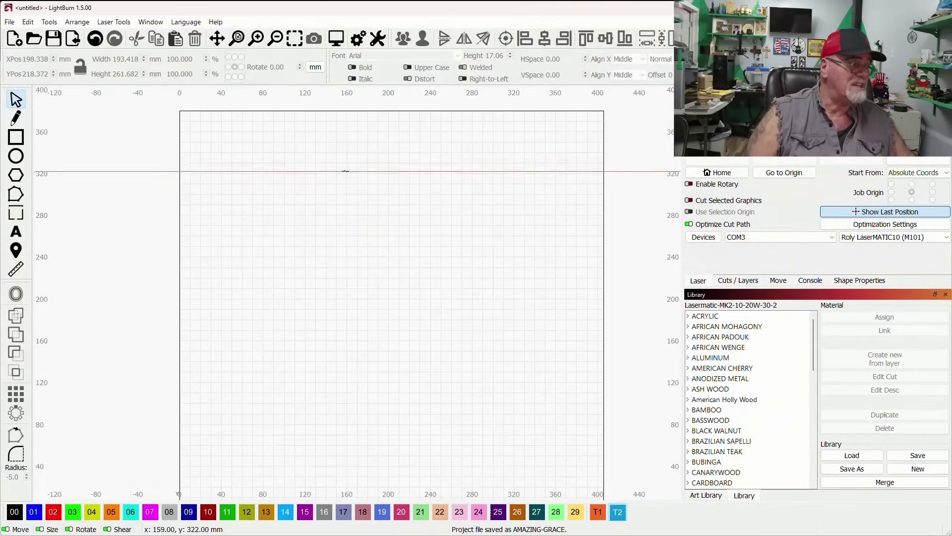
Step: Examine how far the horizontal guide line extends beyond both sides of the work area
scroll(391, 190, "down", 4)
scroll(391, 190, "down", 12)
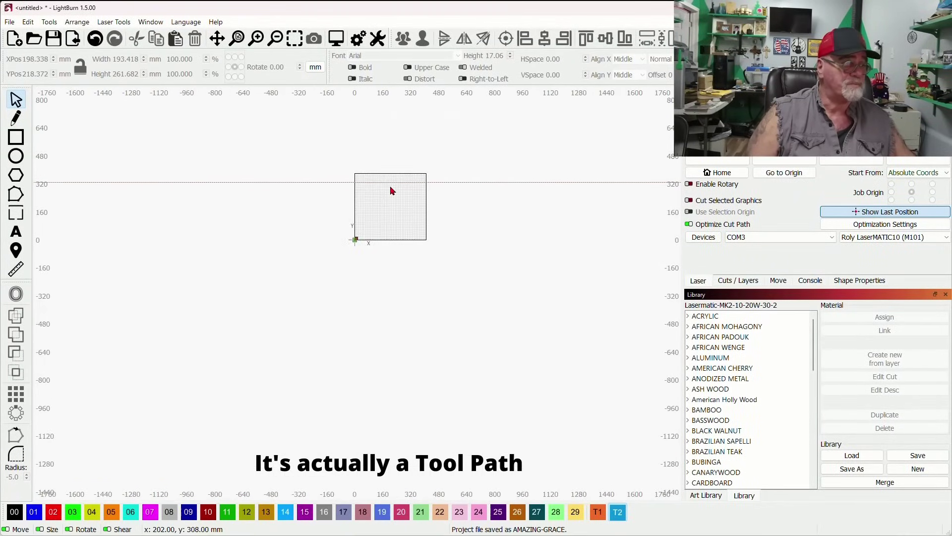
scroll(392, 190, "down", 5)
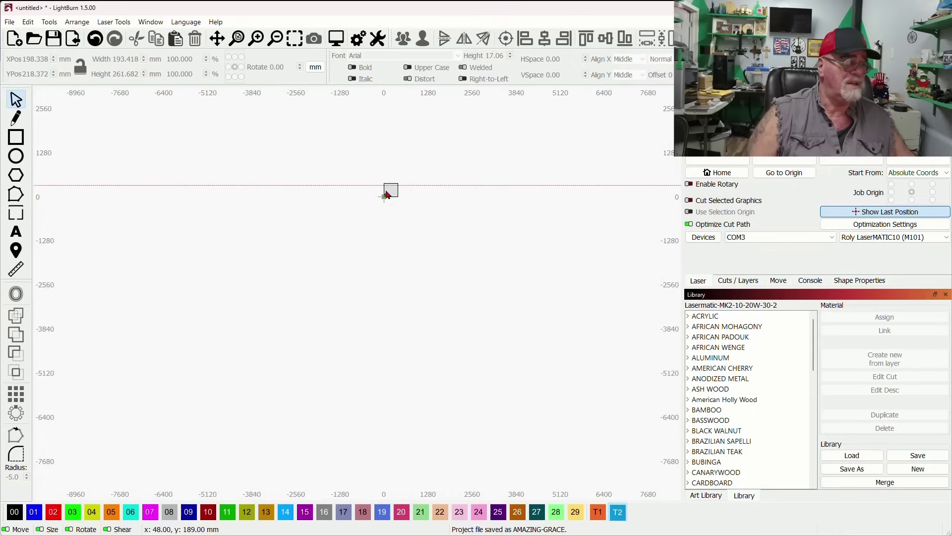
scroll(392, 196, "down", 5)
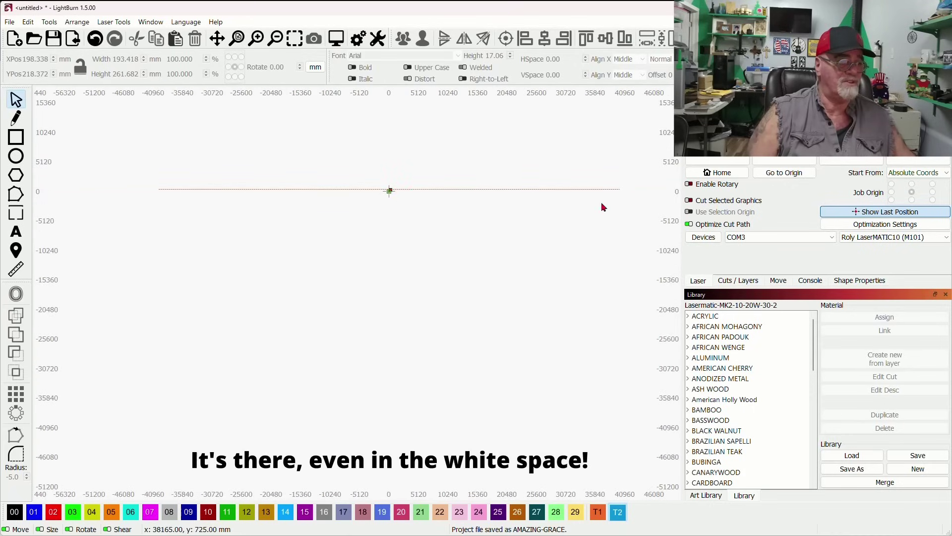
scroll(356, 185, "up", 3)
scroll(382, 197, "up", 10)
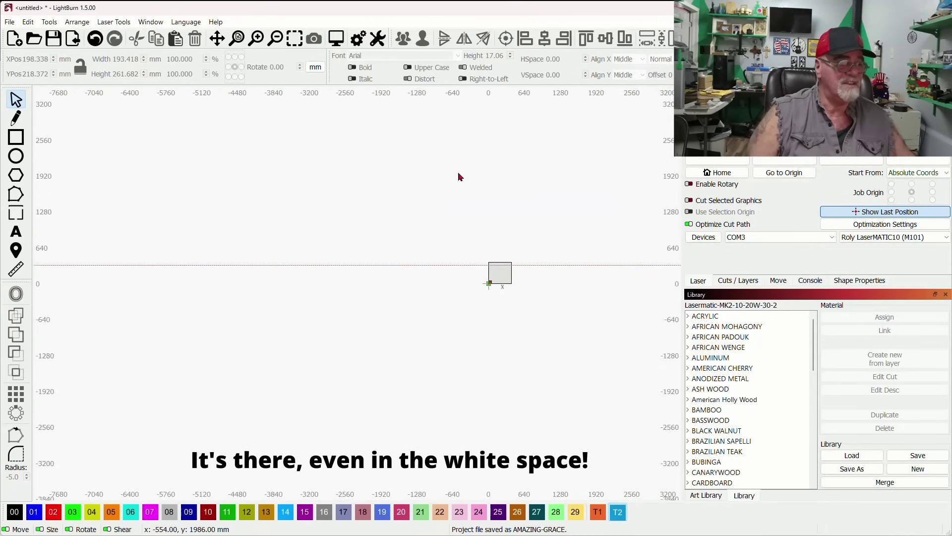
left_click_drag(491, 229, 354, 171)
scroll(353, 171, "up", 10)
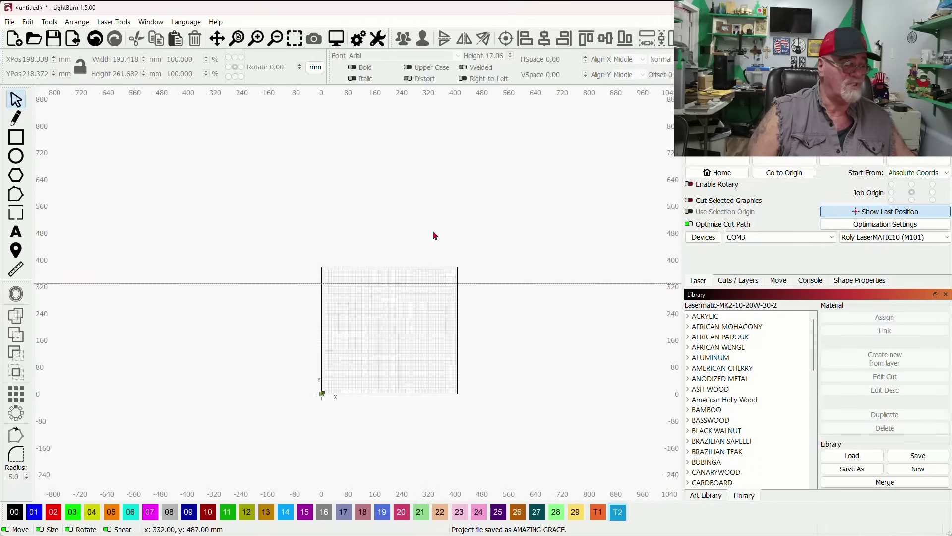
left_click_drag(417, 236, 399, 131)
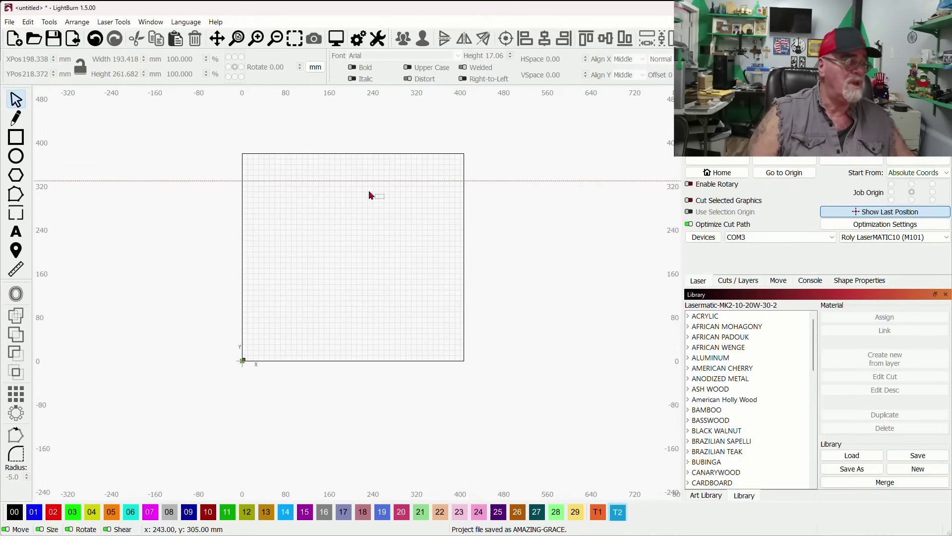
Step: Select the horizontal guide line and move it to Y 340 mm
left_click(357, 180)
left_click_drag(242, 181, 342, 174)
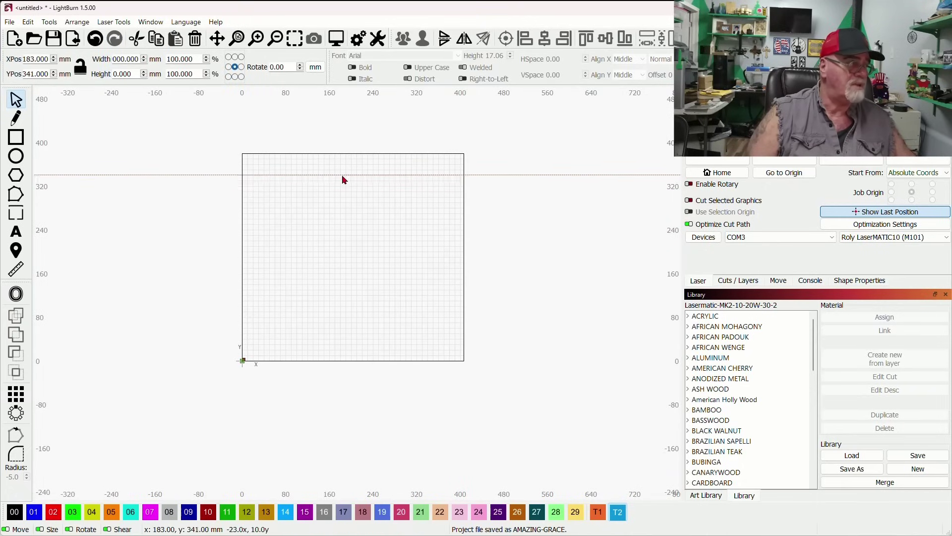
scroll(291, 187, "up", 5)
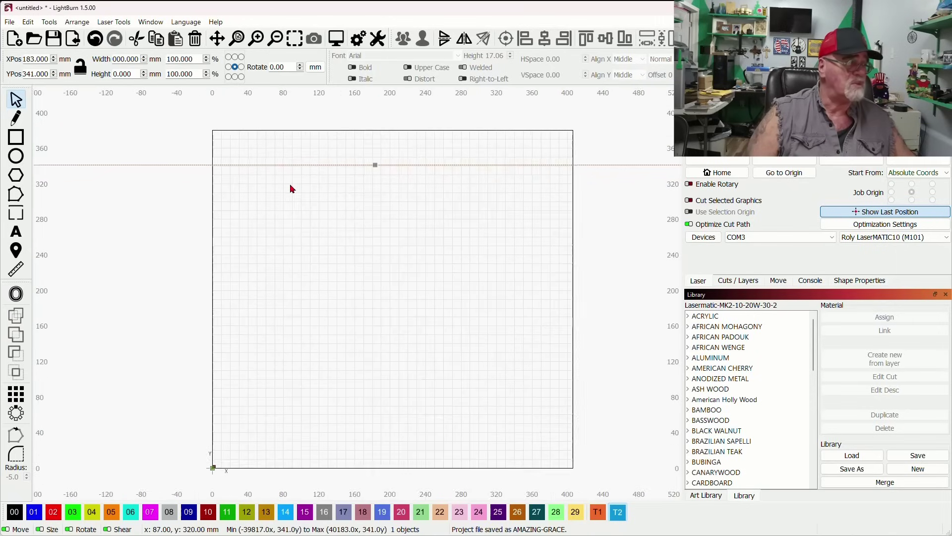
left_click_drag(429, 154, 430, 156)
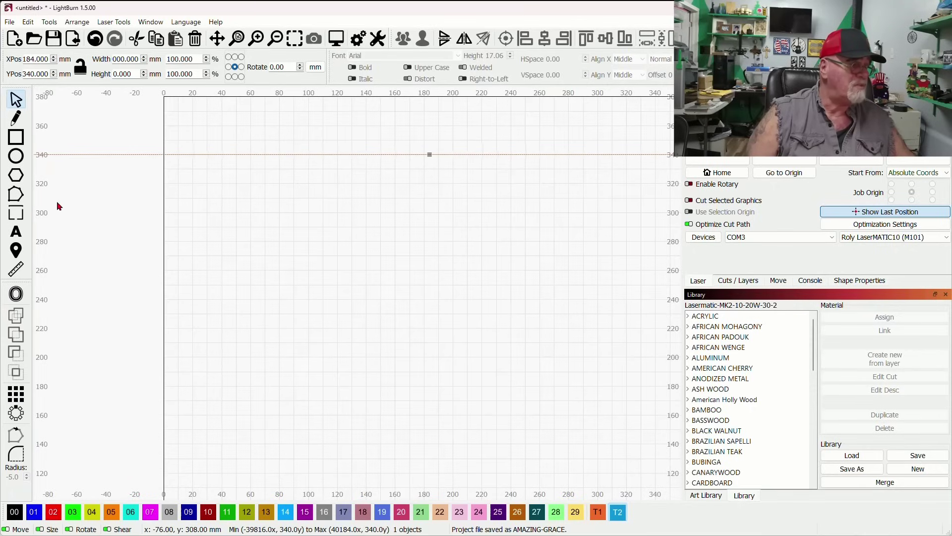
Step: Pull a vertical guide line from the ruler onto the work area at X 40 mm and select it
left_click_drag(37, 198, 223, 209)
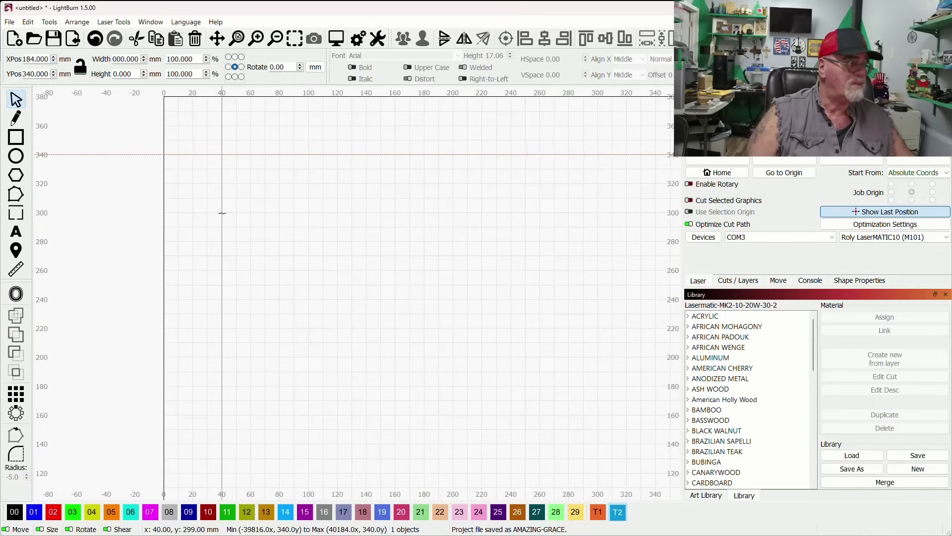
scroll(308, 245, "down", 3)
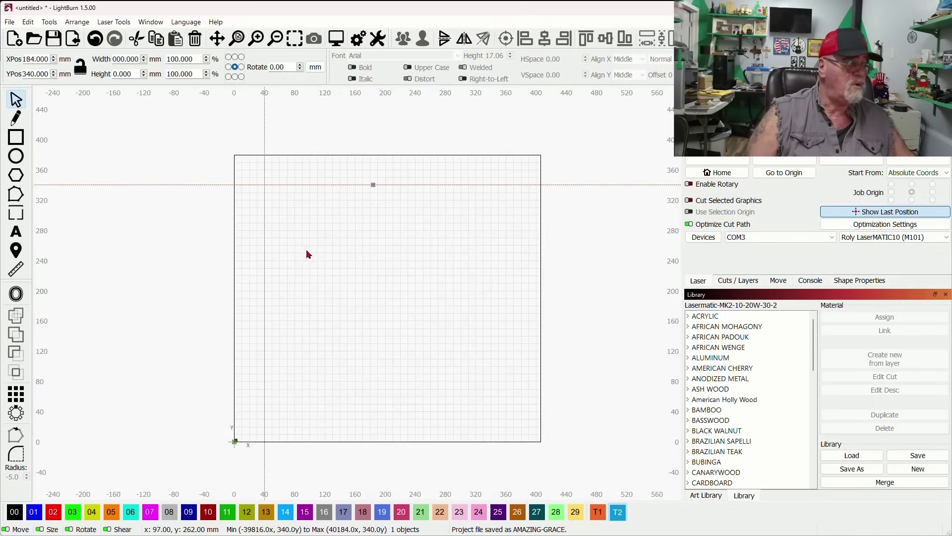
scroll(291, 340, "down", 2)
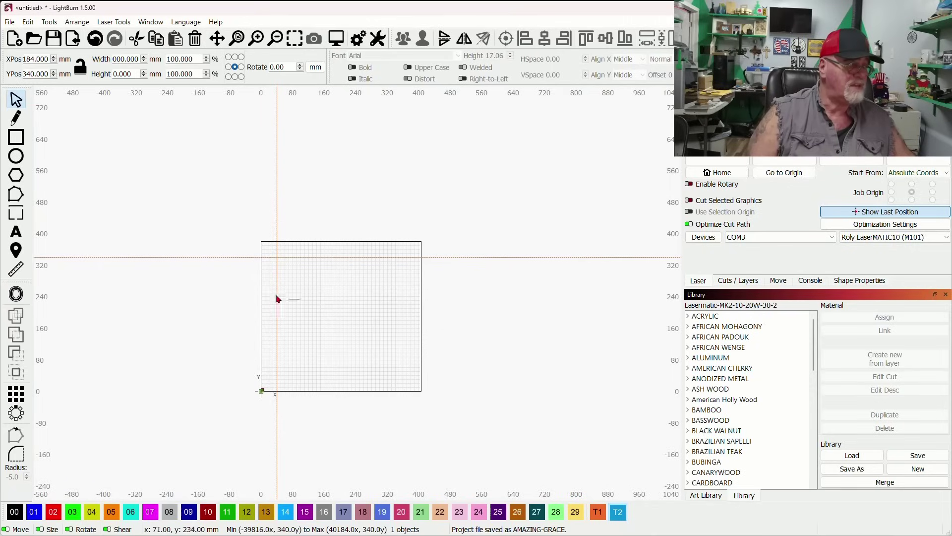
left_click_drag(279, 393, 277, 272)
scroll(275, 265, "up", 2)
scroll(273, 264, "up", 3)
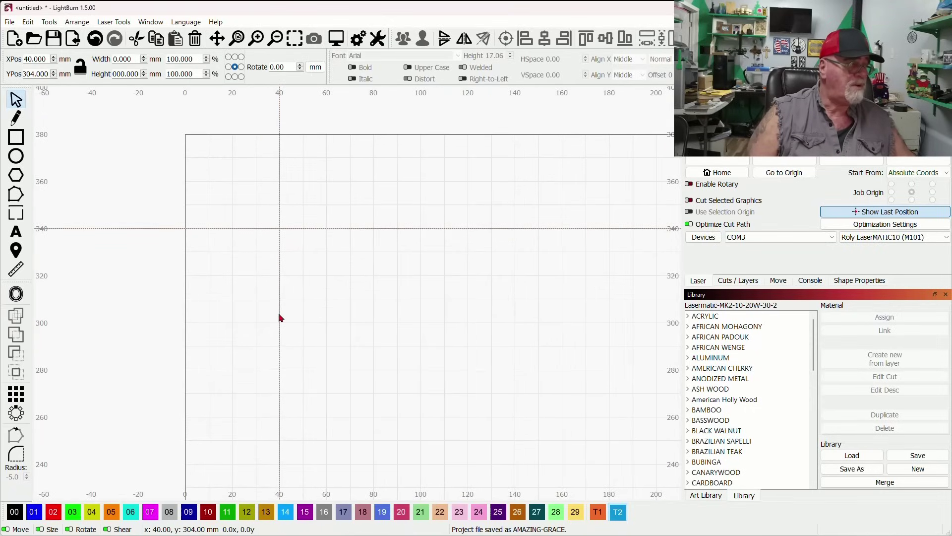
Step: Pull a second horizontal guide line from the ruler to Y 280 mm and a second vertical guide line to X 150 mm
scroll(332, 289, "down", 2)
left_click_drag(408, 304, 338, 278)
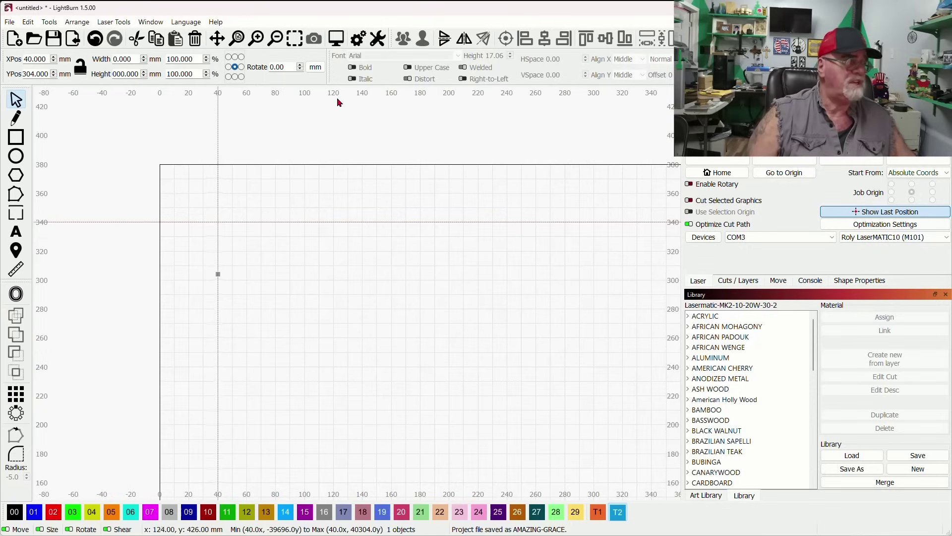
left_click_drag(347, 94, 353, 308)
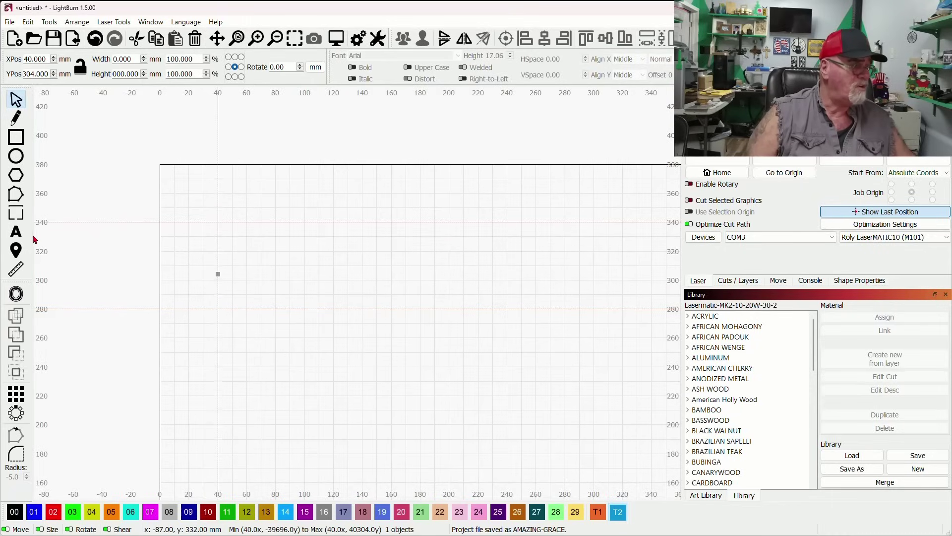
left_click_drag(35, 237, 377, 256)
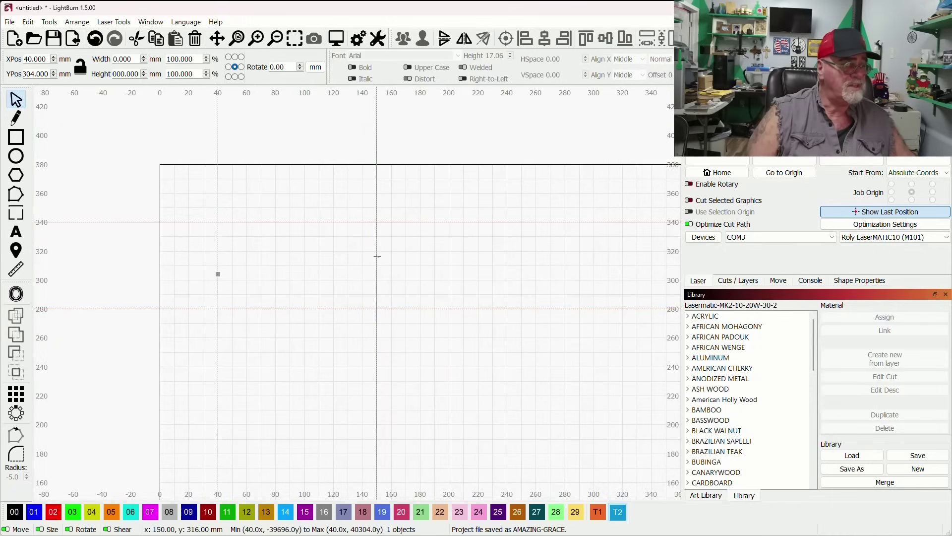
scroll(472, 258, "down", 5)
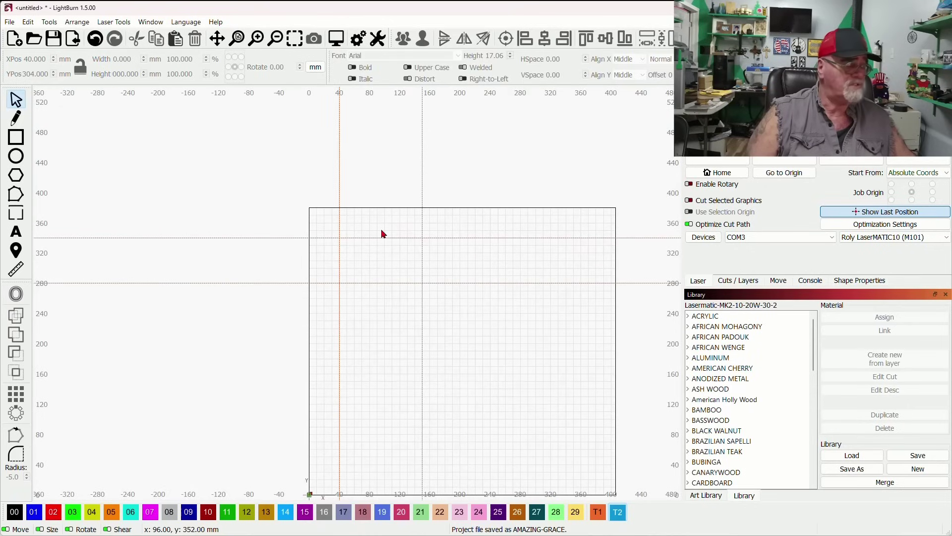
scroll(394, 293, "up", 4)
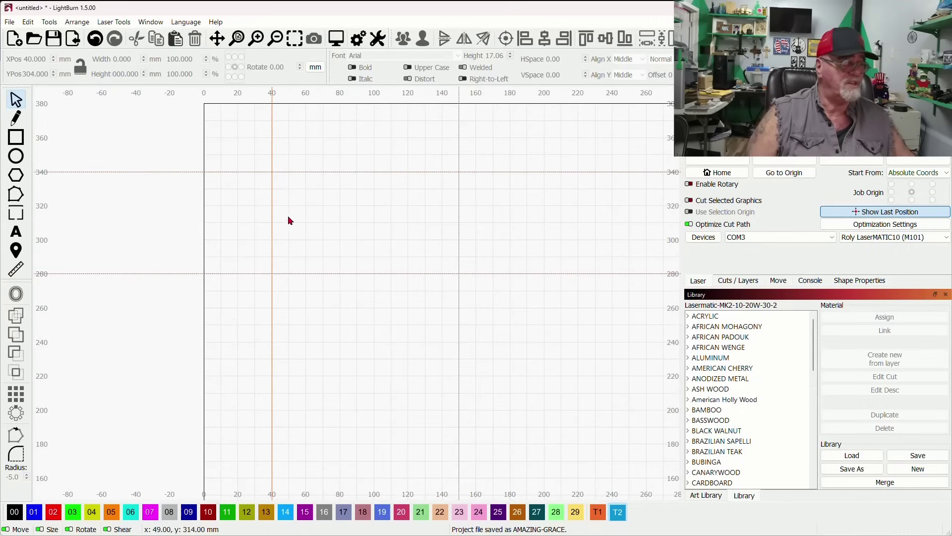
scroll(299, 237, "down", 2)
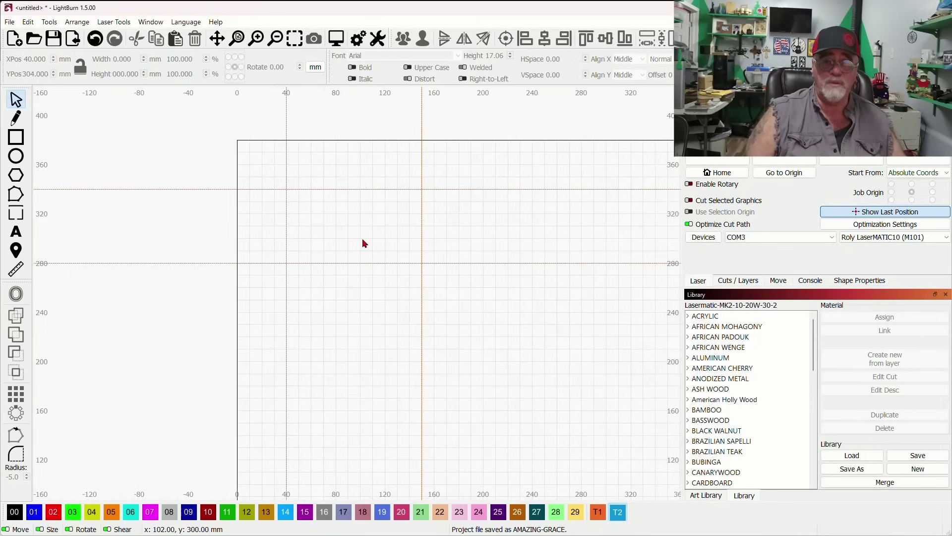
left_click_drag(394, 236, 269, 214)
scroll(347, 220, "down", 2)
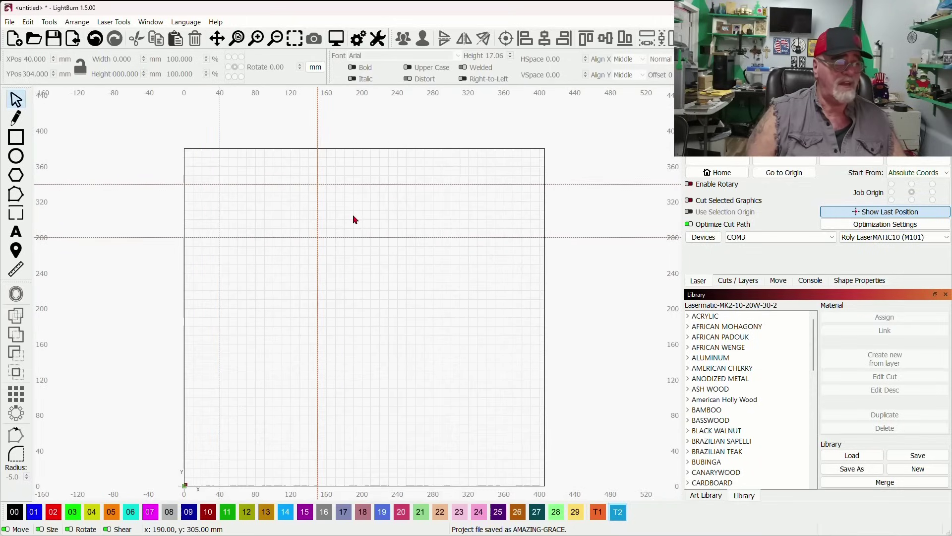
left_click(16, 119)
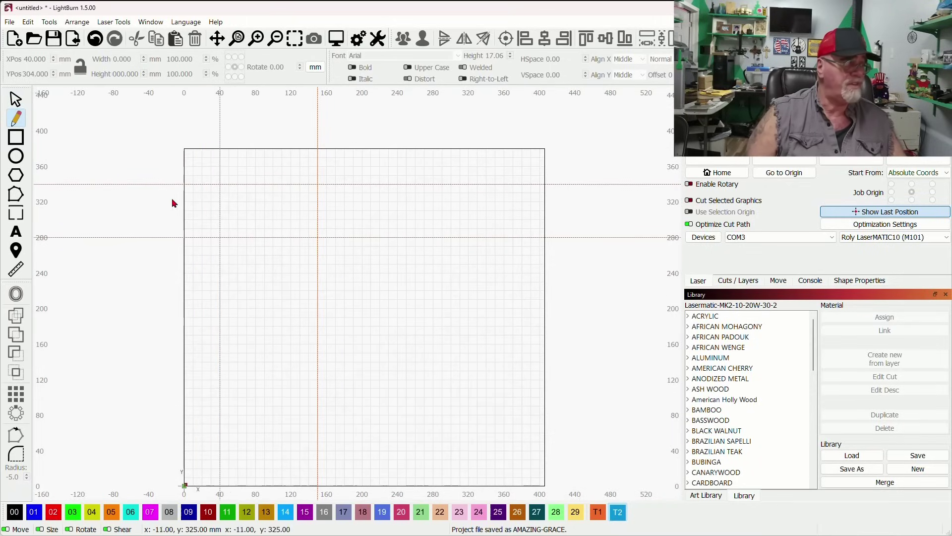
left_click(318, 214)
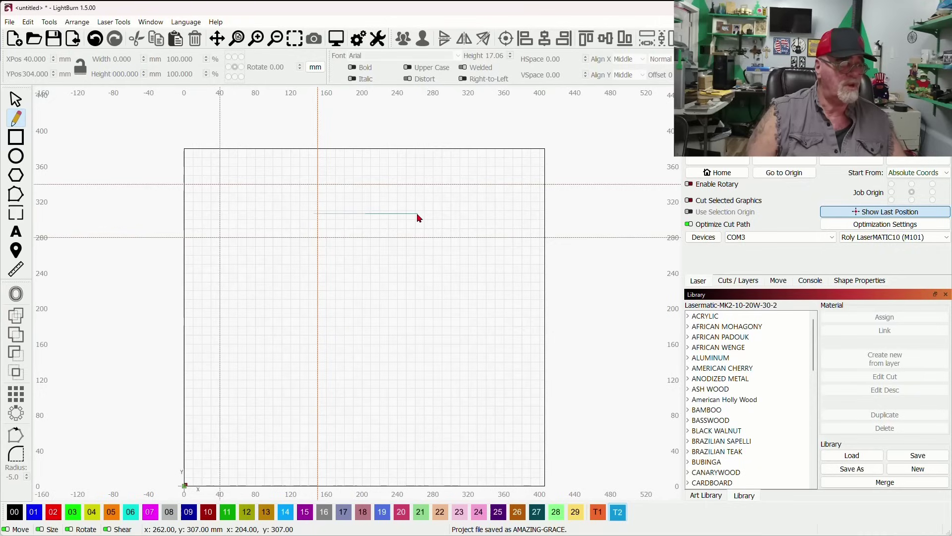
key("ctrl+z")
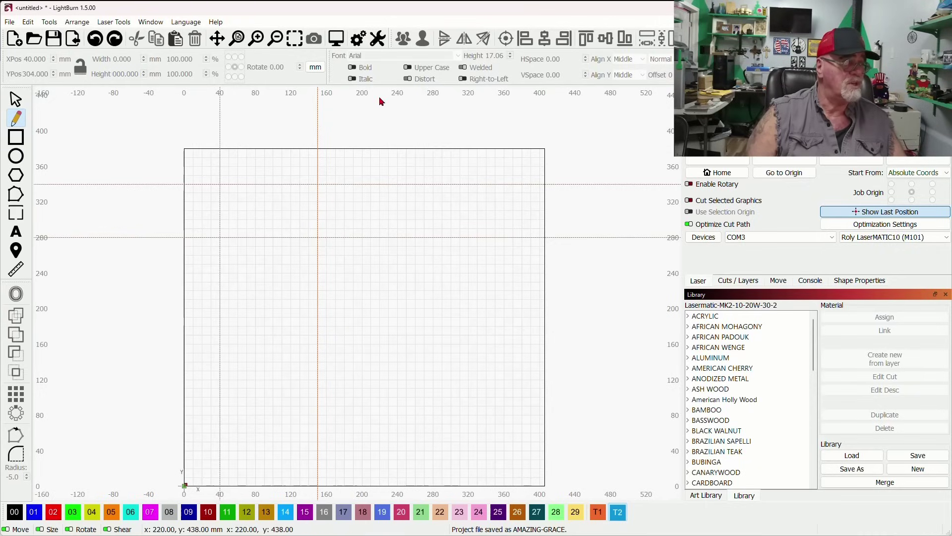
left_click(372, 148)
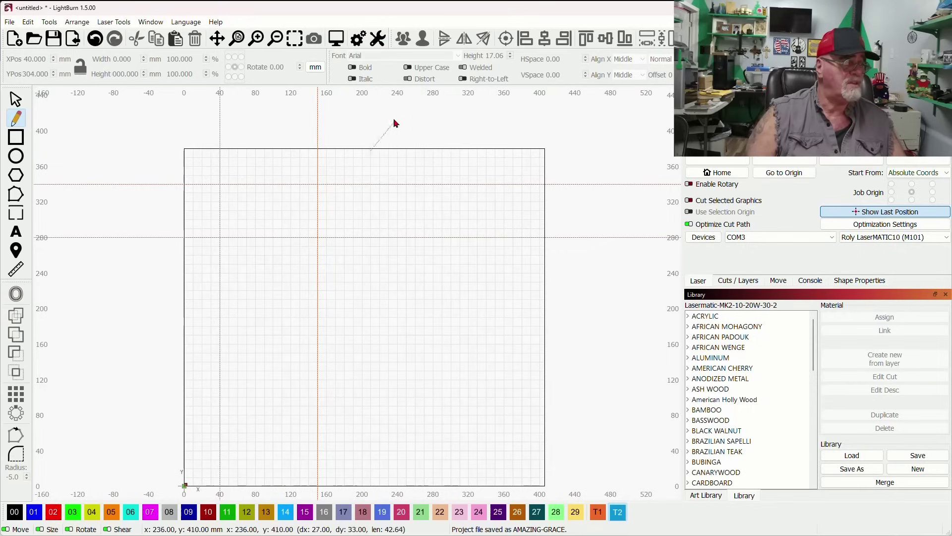
key("ctrl+z")
key("Escape")
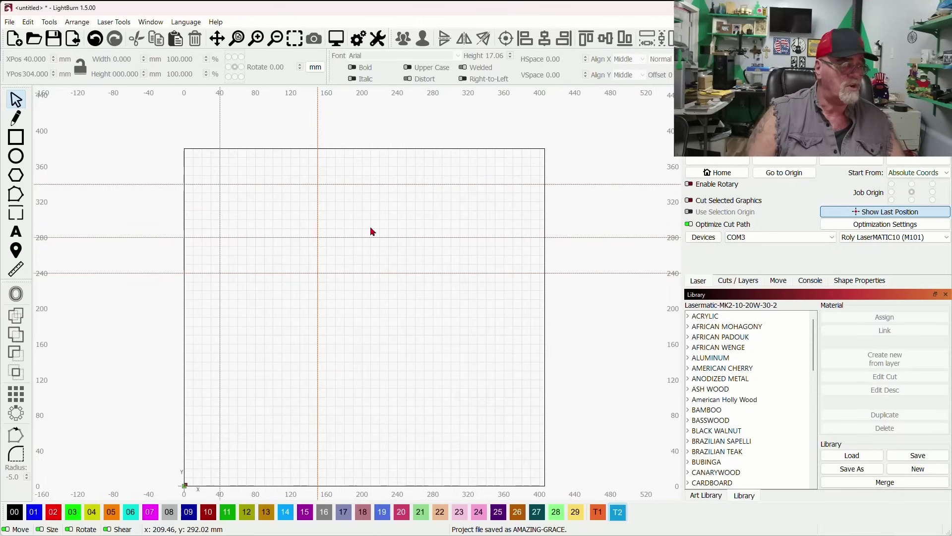
Step: Delete all the guide lines from the work area
key("ctrl+a")
key("Delete")
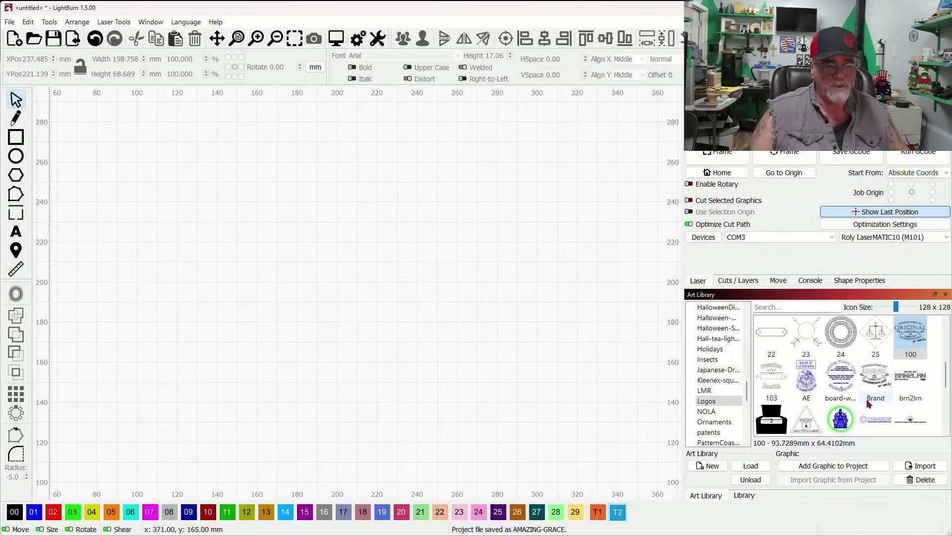
Step: Add graphic 24 from the Logos art library and place it, scaled to about 178 mm wide, around X 218, Y 216 mm
double_click(847, 333)
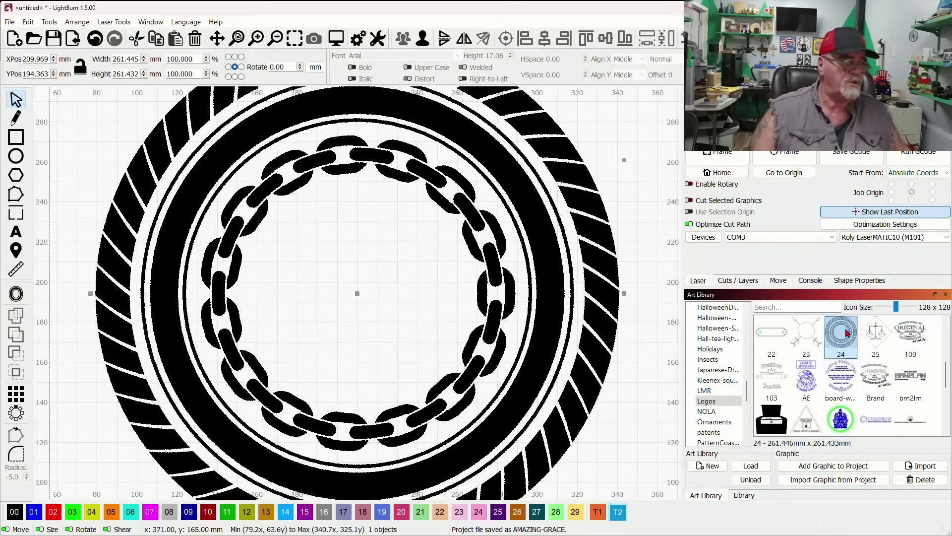
scroll(476, 310, "down", 3)
left_click_drag(559, 159, 471, 245)
left_click_drag(373, 350, 425, 283)
scroll(404, 300, "down", 3)
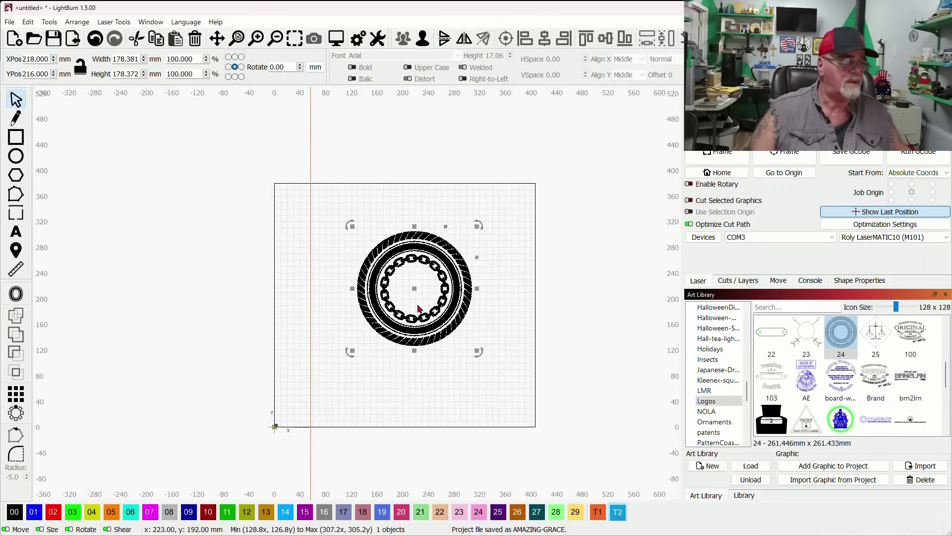
Step: Delete the vertical guide line beside the chain ring graphic and move the ring to X 193, Y 218 mm
left_click(327, 331)
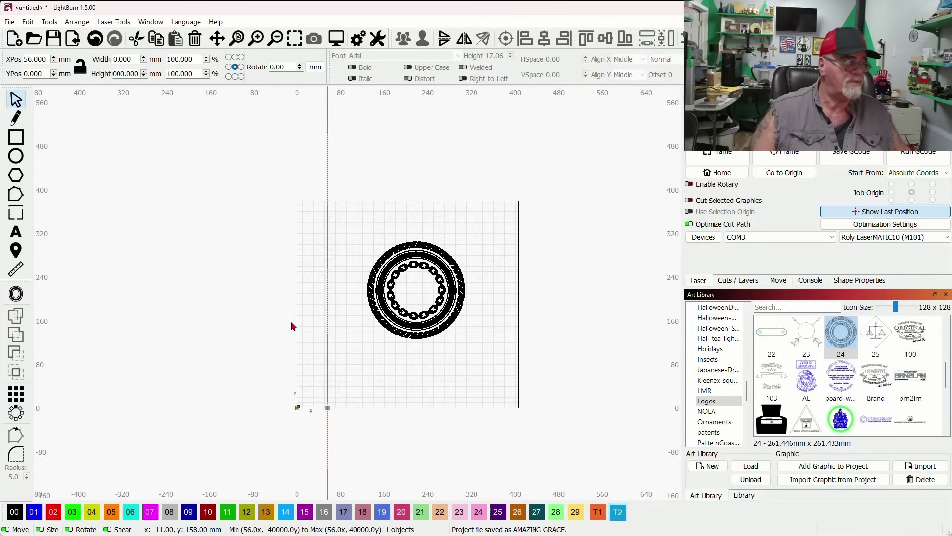
key("Delete")
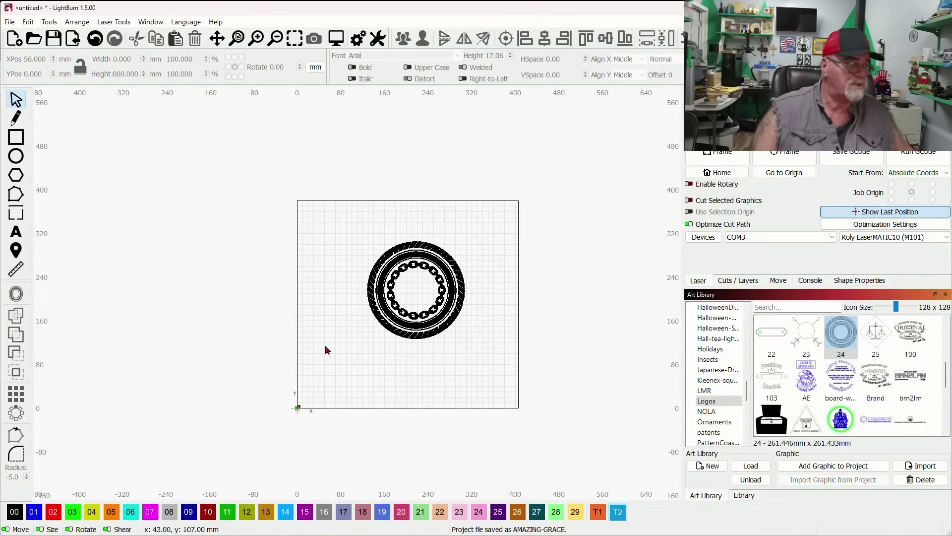
scroll(421, 272, "up", 3)
scroll(429, 268, "up", 1)
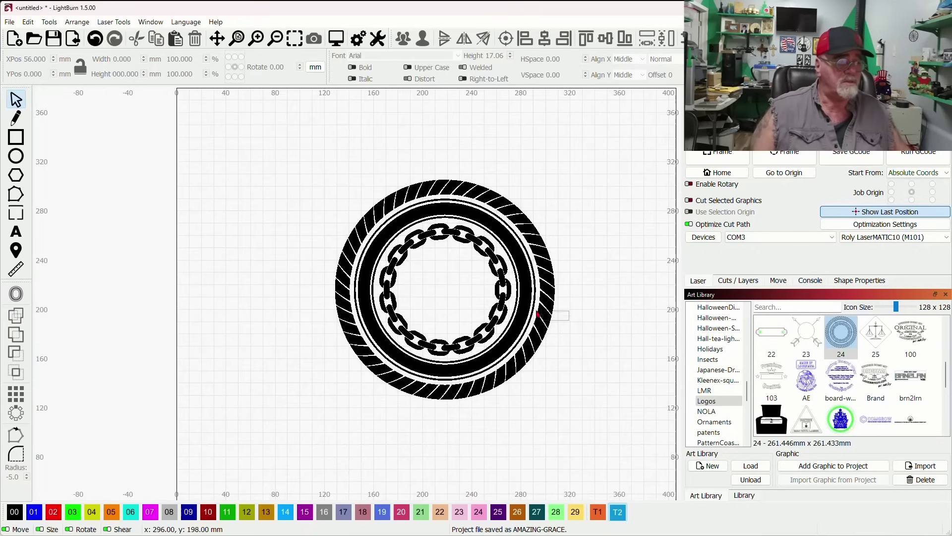
left_click(550, 319)
left_click_drag(446, 293, 416, 292)
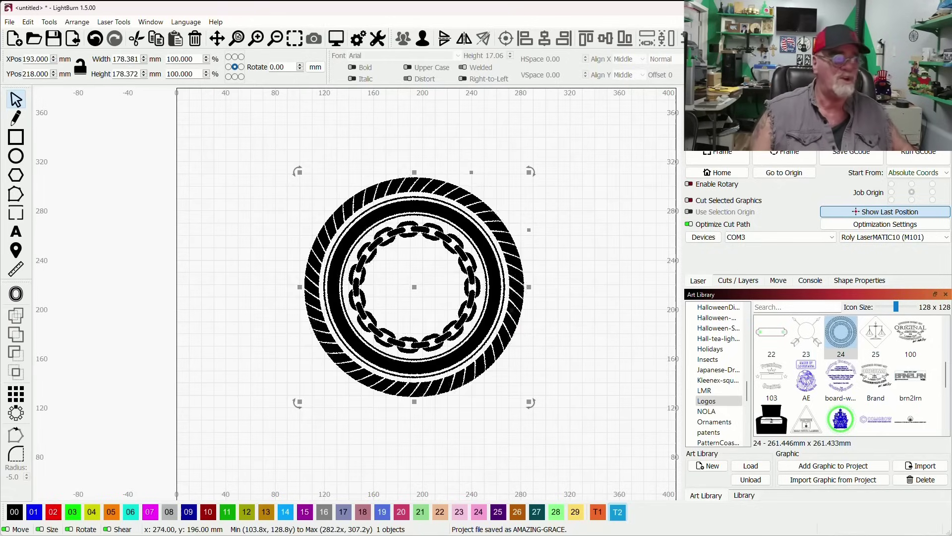
Step: Try a Taper Warp on the chain ring with bottom diameter 75 and length 125, and cancel it
left_click(120, 25)
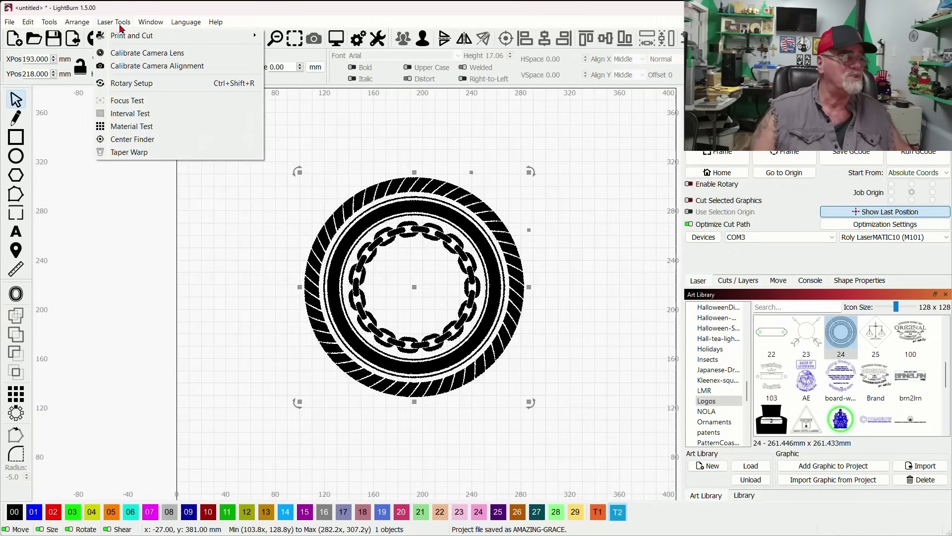
left_click(166, 153)
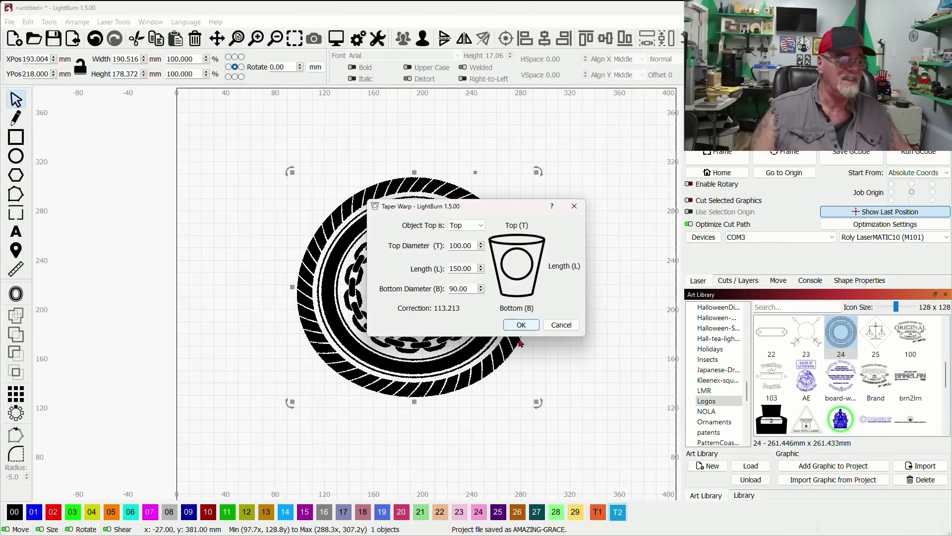
left_click_drag(487, 215, 620, 135)
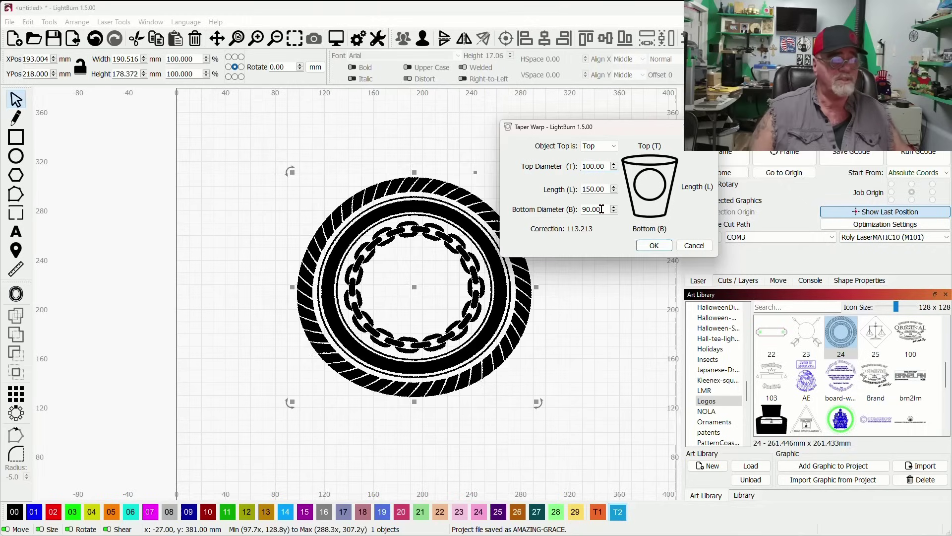
left_click_drag(603, 209, 553, 210)
type("75")
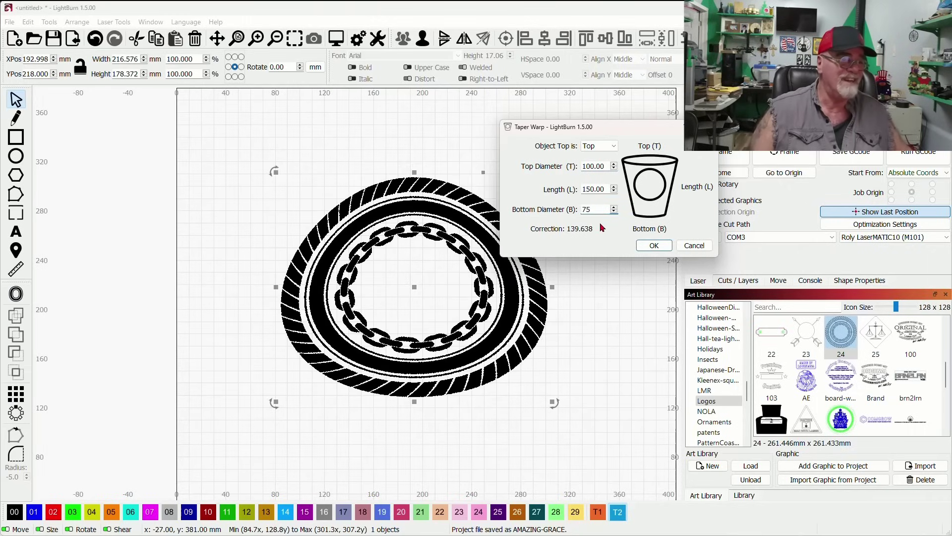
left_click_drag(605, 190, 578, 192)
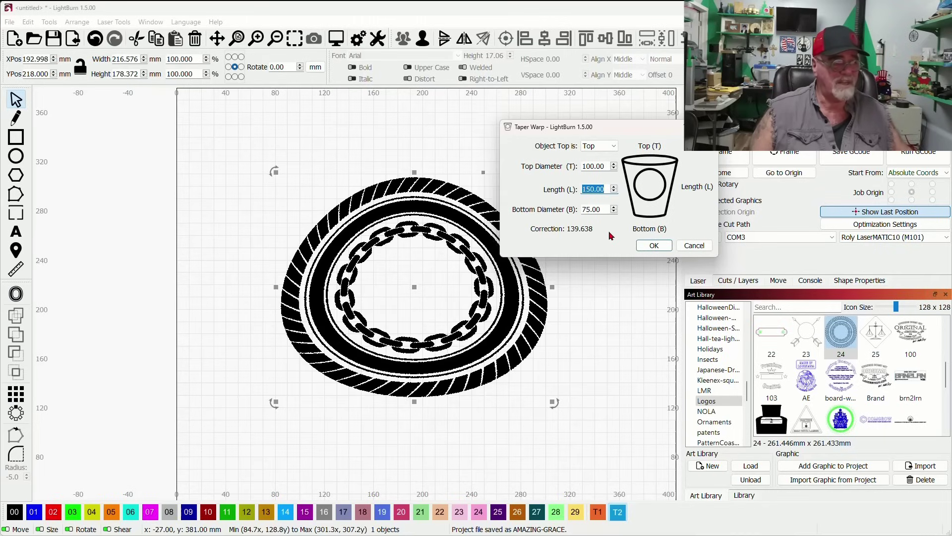
type("125")
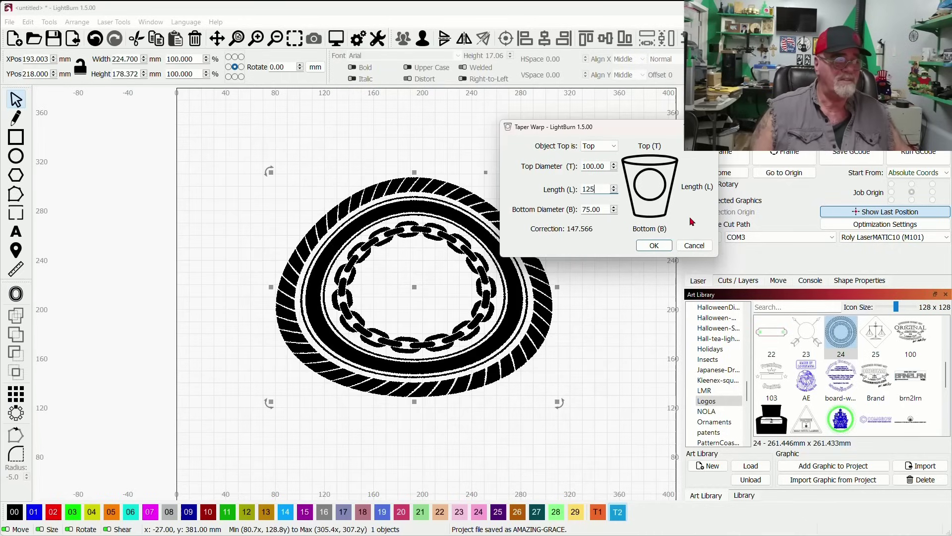
left_click_drag(624, 128, 654, 92)
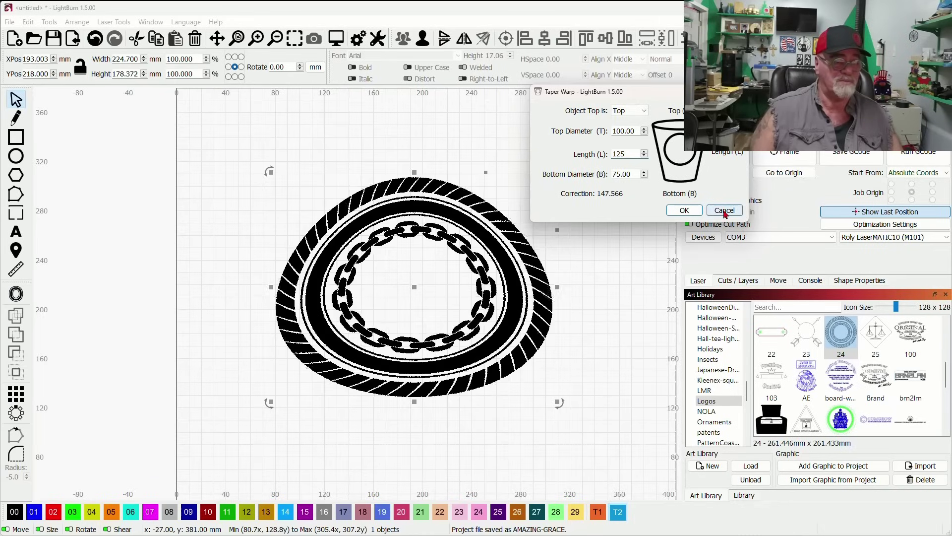
left_click(685, 210)
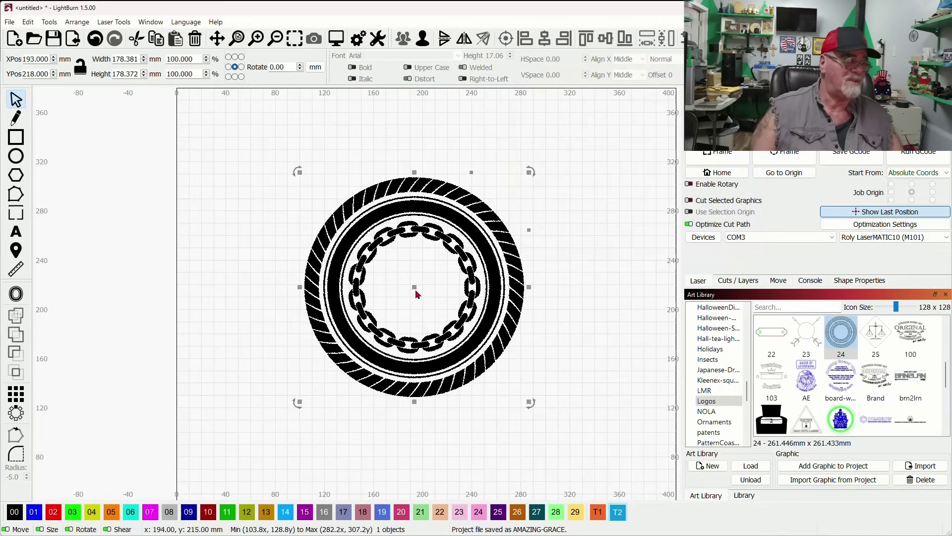
Step: Delete the chain ring graphic from the work area
left_click_drag(414, 287, 417, 289)
key("Delete")
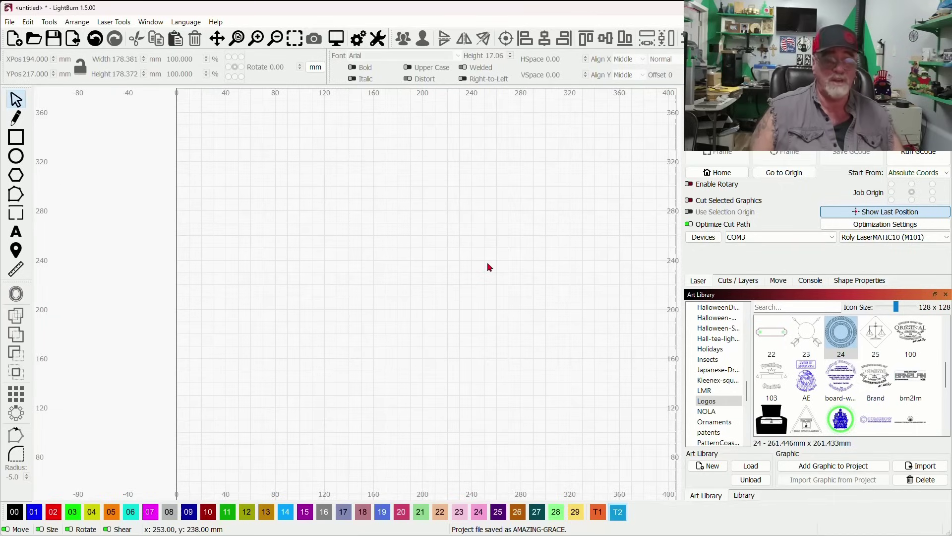
Step: Draw a rectangle about 163 by 101 mm in the upper part of the work area and assign it to layer 00
left_click(22, 140)
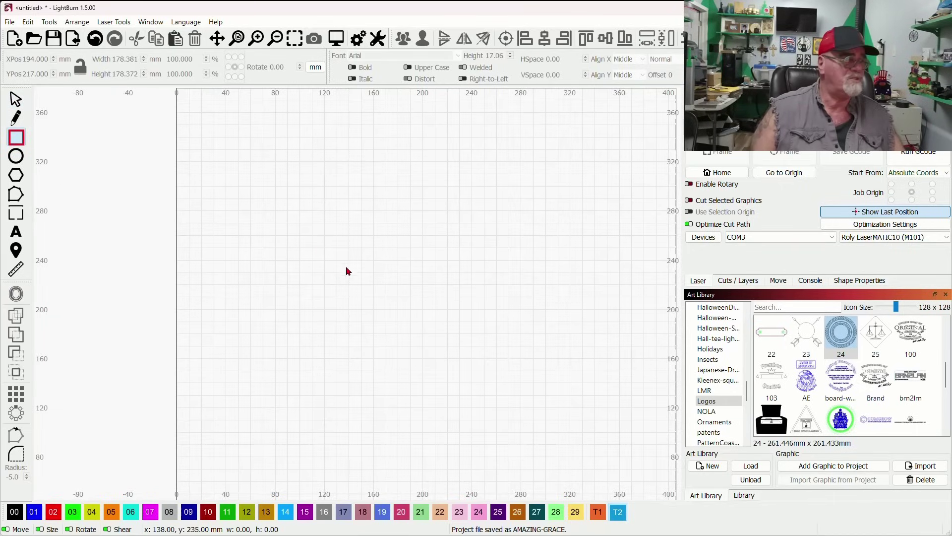
left_click_drag(287, 169, 491, 306)
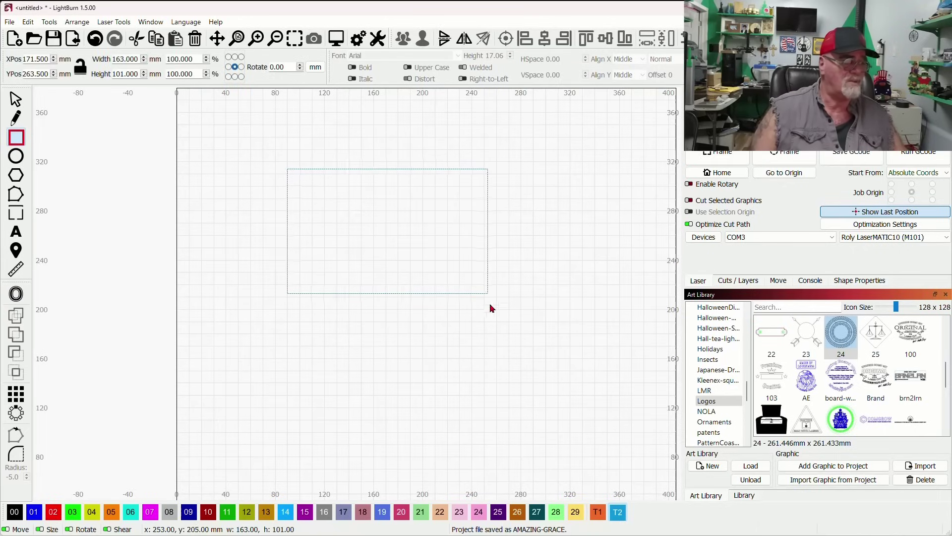
left_click(15, 512)
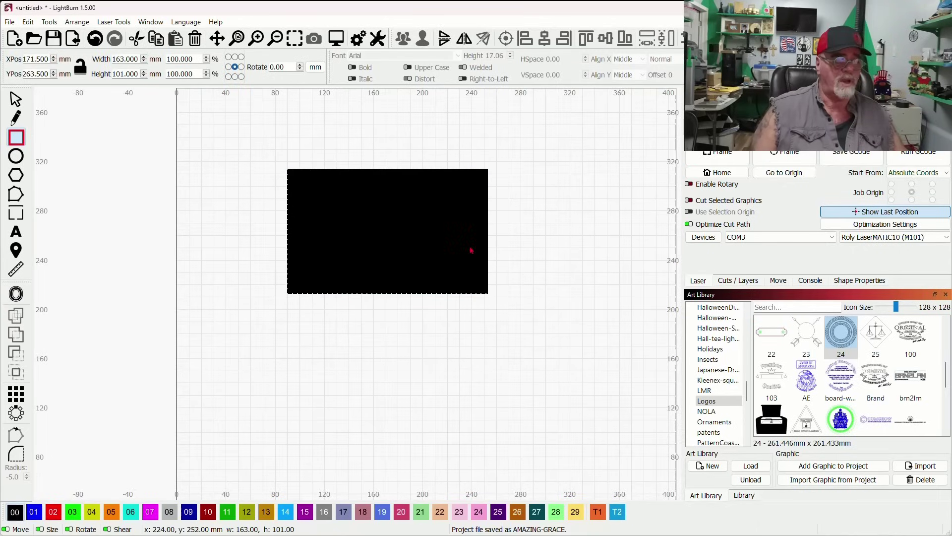
Step: Switch the rectangle's layer 00 from fill to line mode and return to the selection tool
left_click(718, 281)
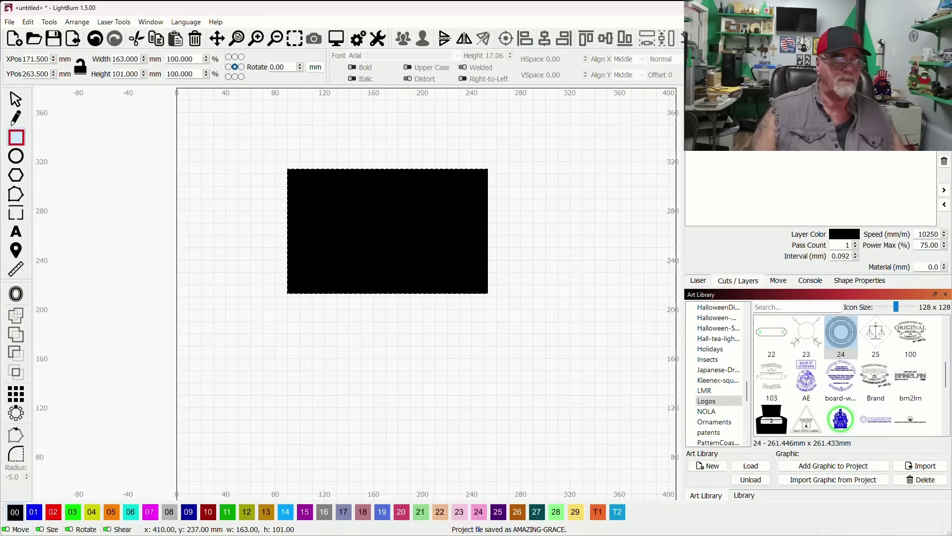
left_click(744, 126)
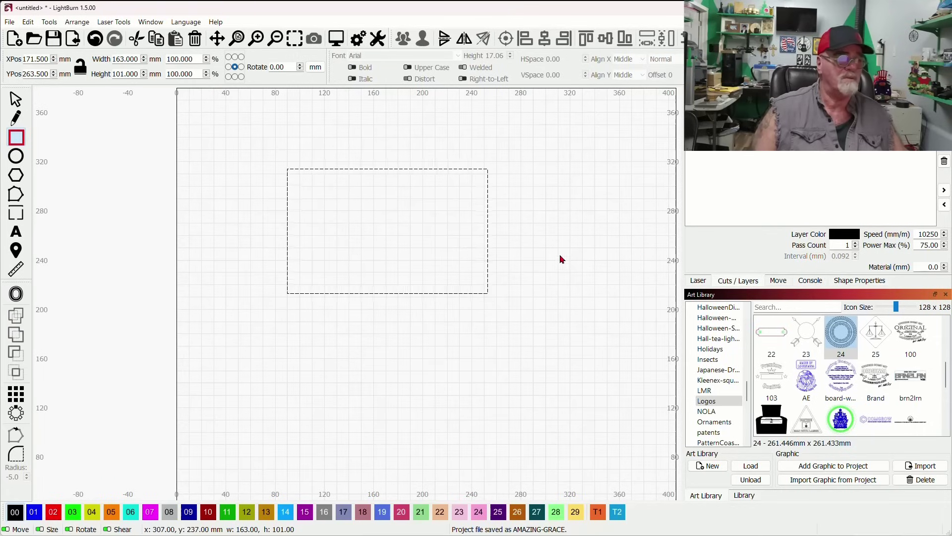
left_click(16, 100)
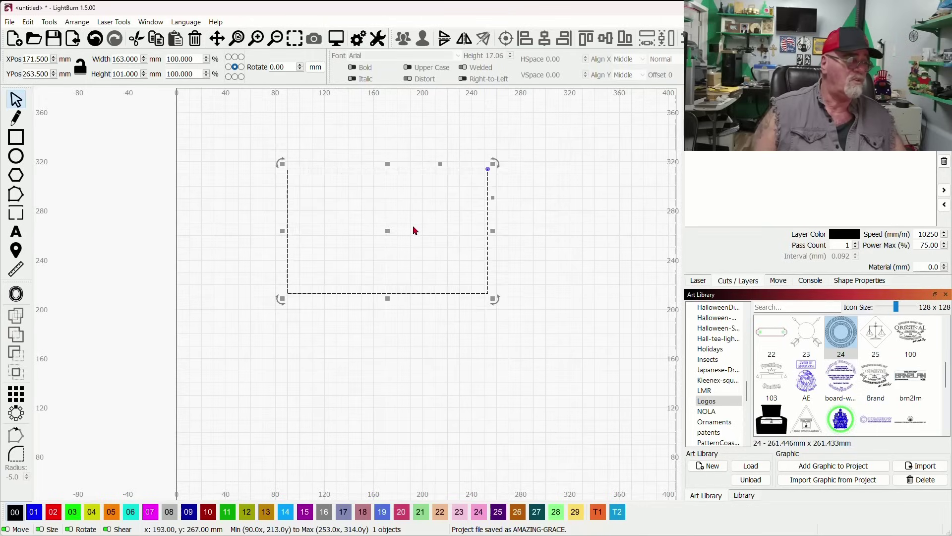
left_click_drag(410, 226, 418, 259)
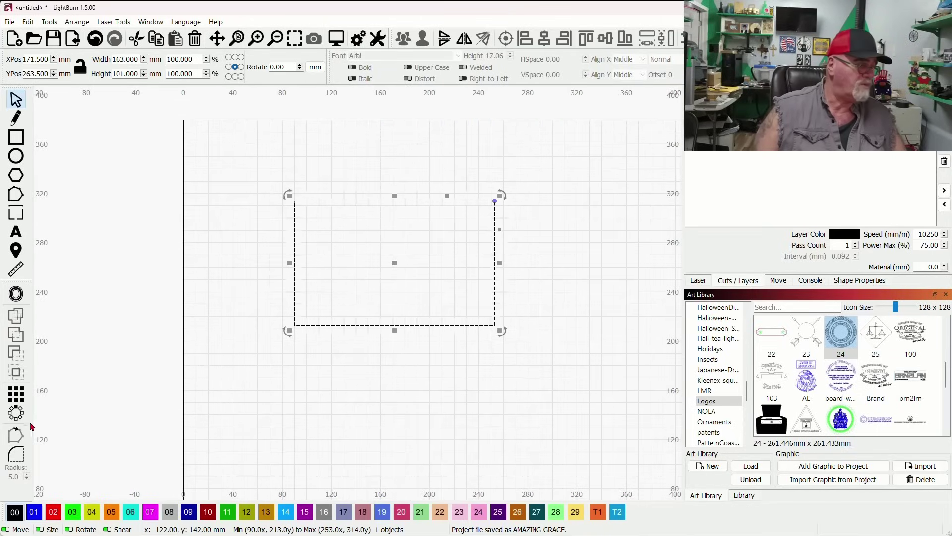
Step: Try the Radius tool with a 5 mm radius on the rectangle's lower-left corner and undo it
left_click(16, 454)
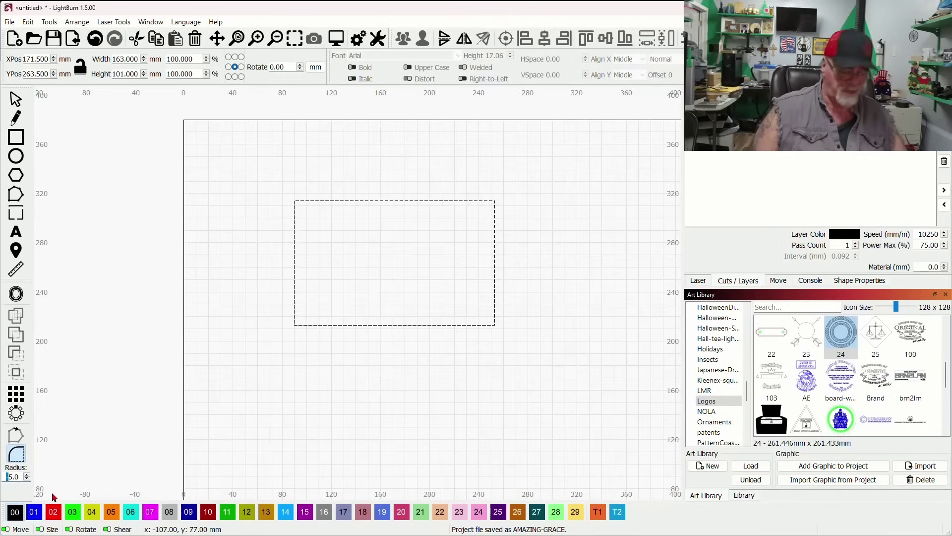
key("Return")
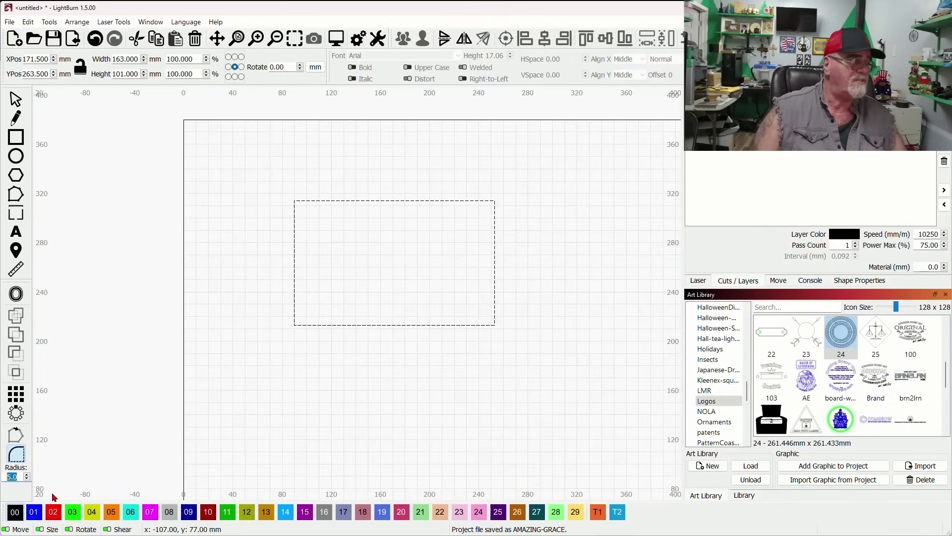
left_click(293, 325)
scroll(295, 327, "up", 4)
scroll(296, 323, "down", 2)
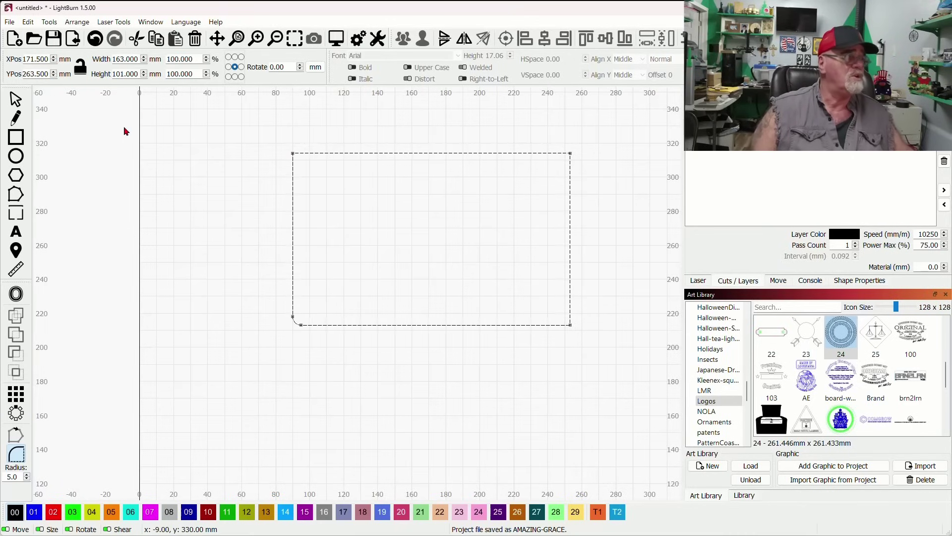
key("ctrl+z")
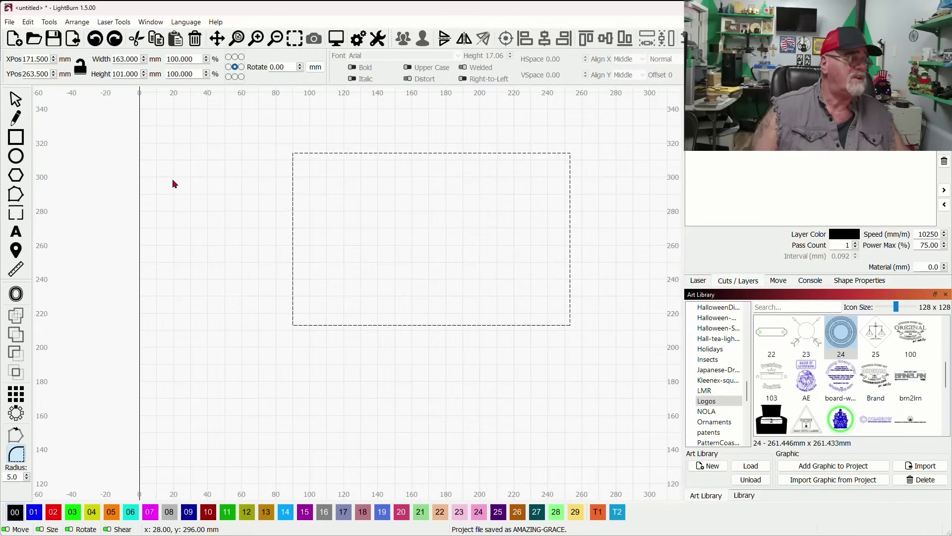
Step: Try rounding all four corners of the rectangle with its corner-radius handle, and bring them back to square
left_click(16, 99)
left_click_drag(480, 208, 436, 212)
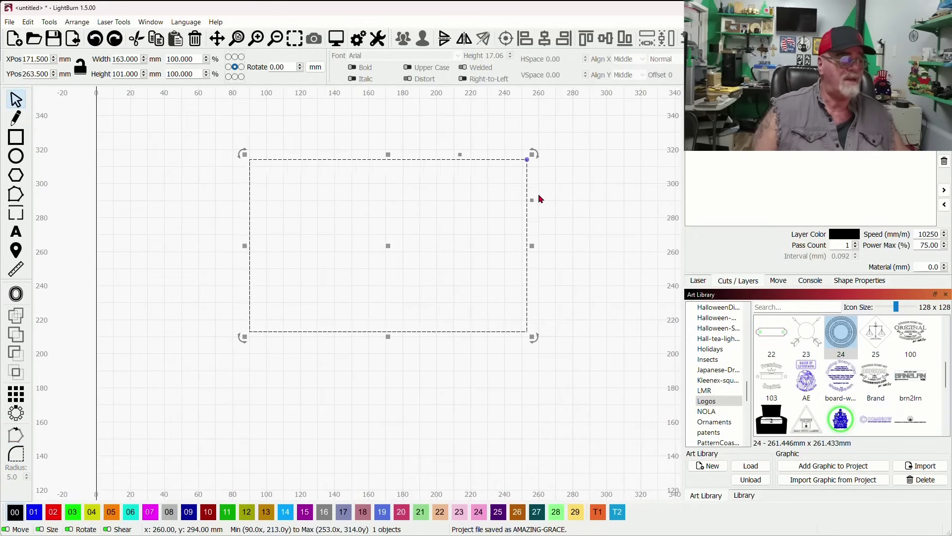
key("ctrl+shift+z")
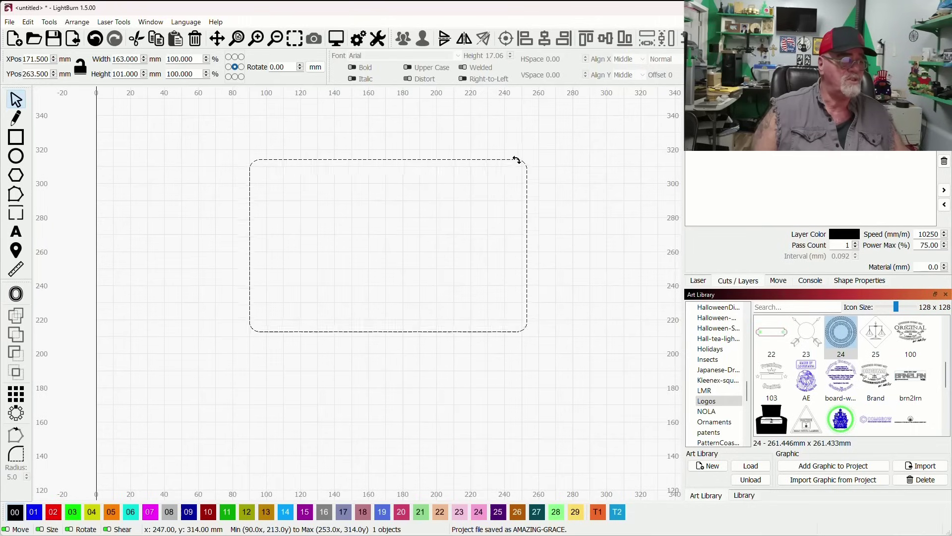
left_click(505, 159)
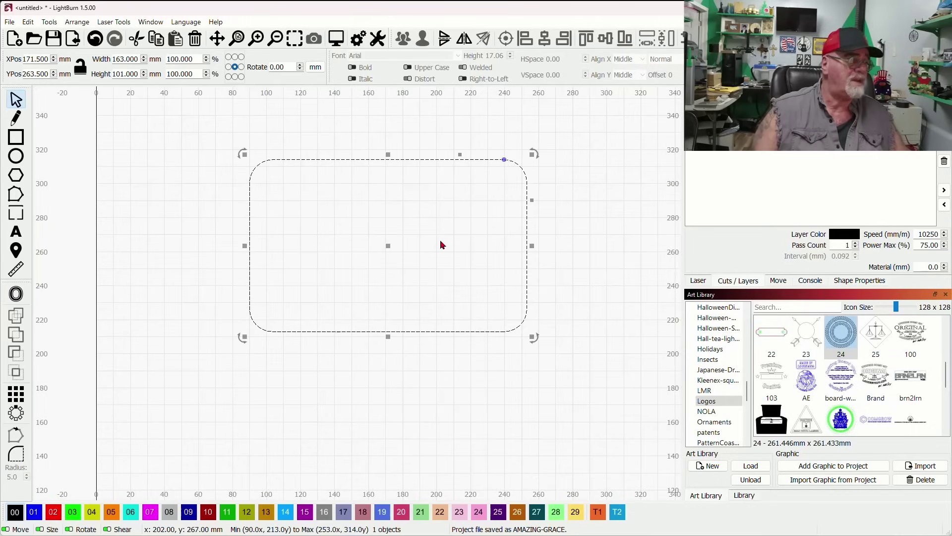
left_click_drag(503, 159, 525, 161)
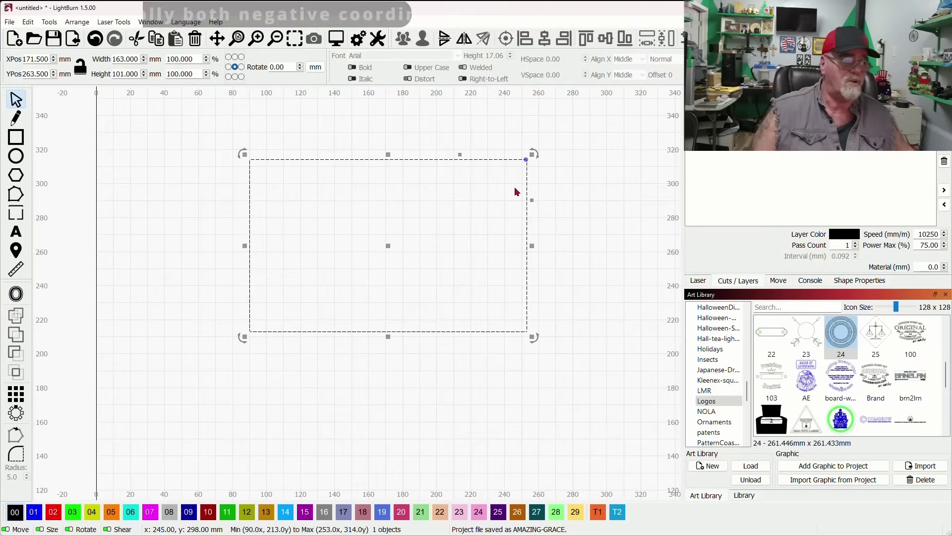
Step: Try concave corners on the rectangle, narrow it to about 141 mm wide, and reset and reapply the concave corners
left_click_drag(526, 159, 521, 209)
left_click_drag(532, 247, 495, 246)
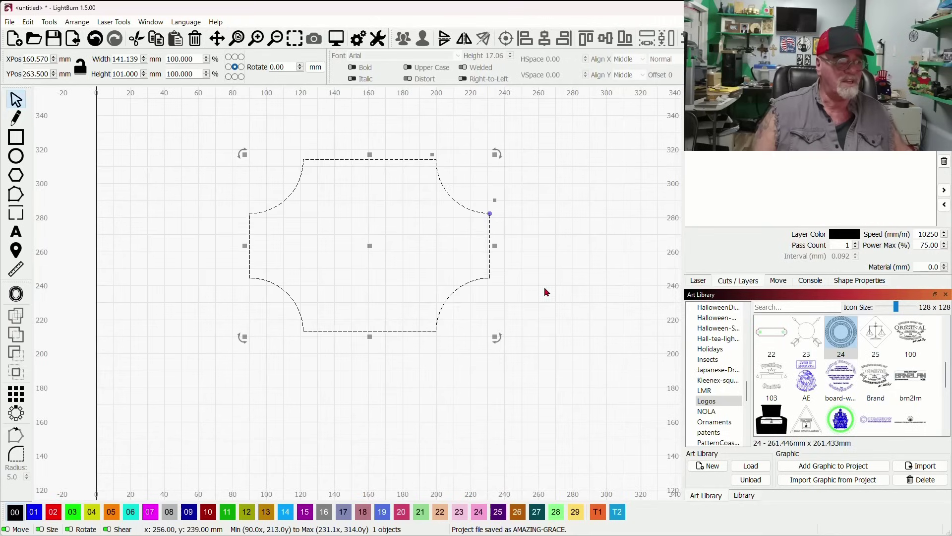
left_click_drag(490, 214, 497, 160)
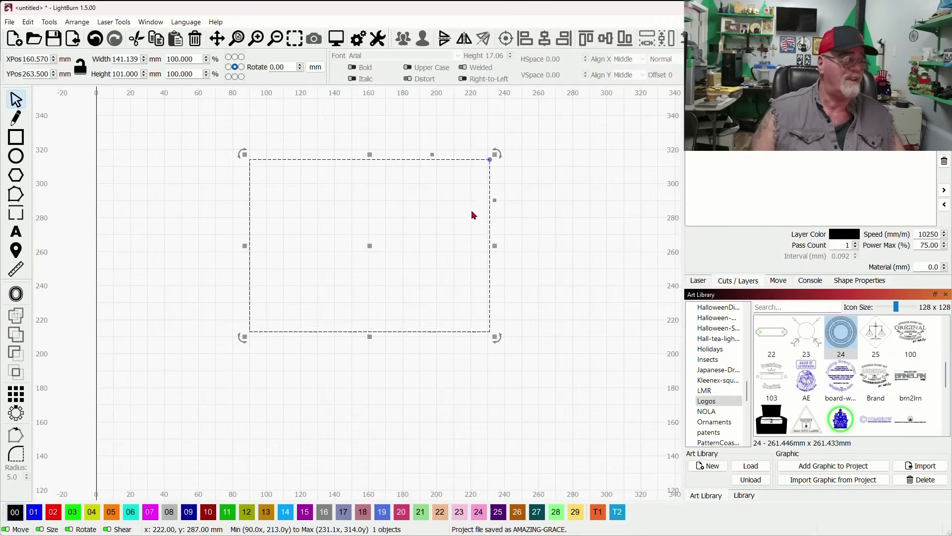
left_click_drag(490, 161, 492, 195)
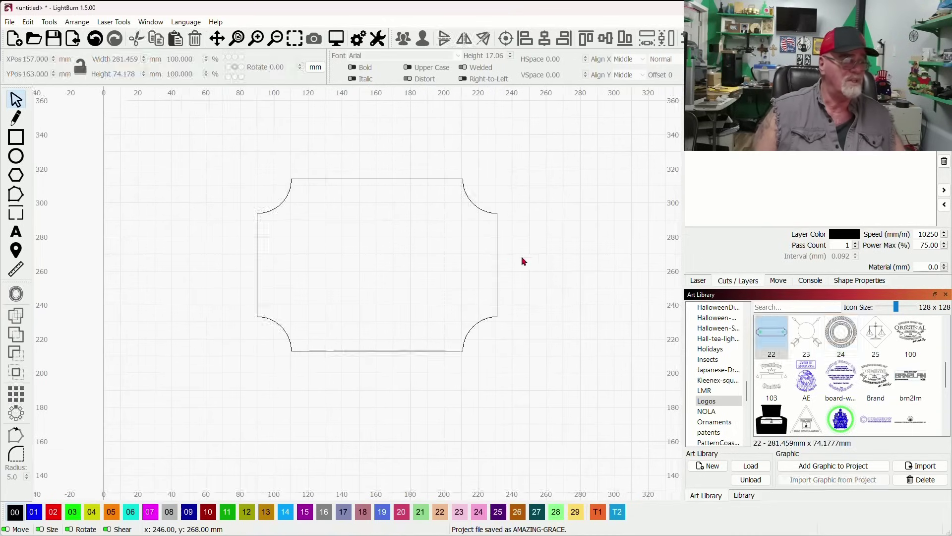
Step: Delete the rectangle with the concave corners from the work area
left_click_drag(521, 256, 456, 241)
key("Delete")
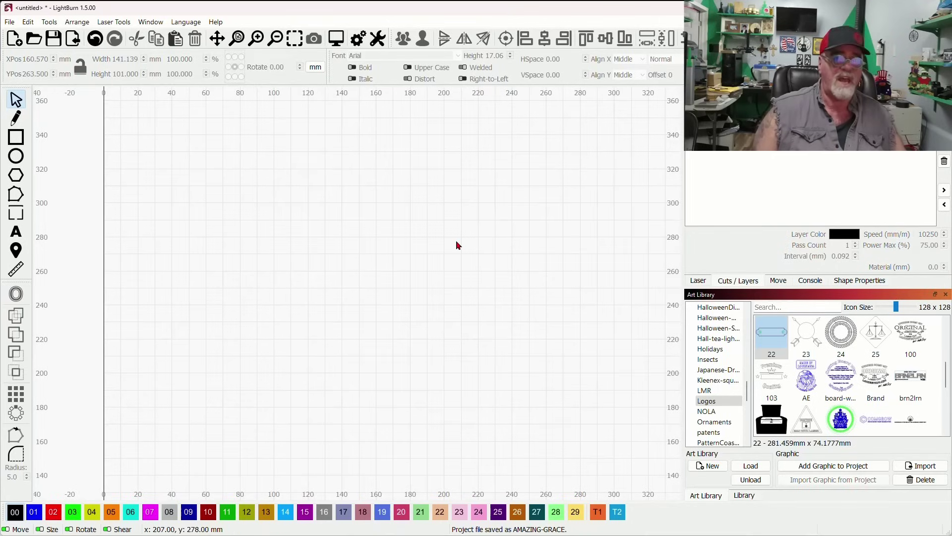
scroll(404, 243, "down", 3)
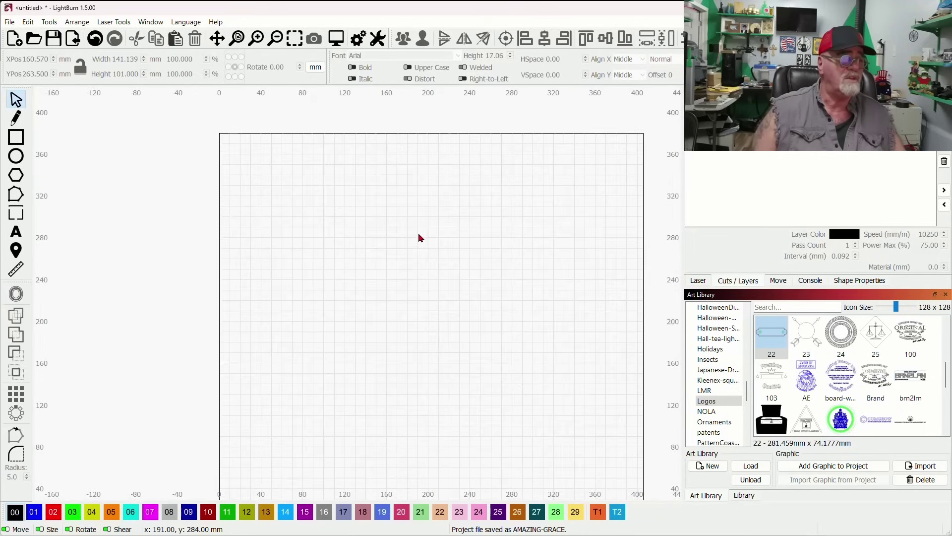
left_click_drag(412, 231, 383, 206)
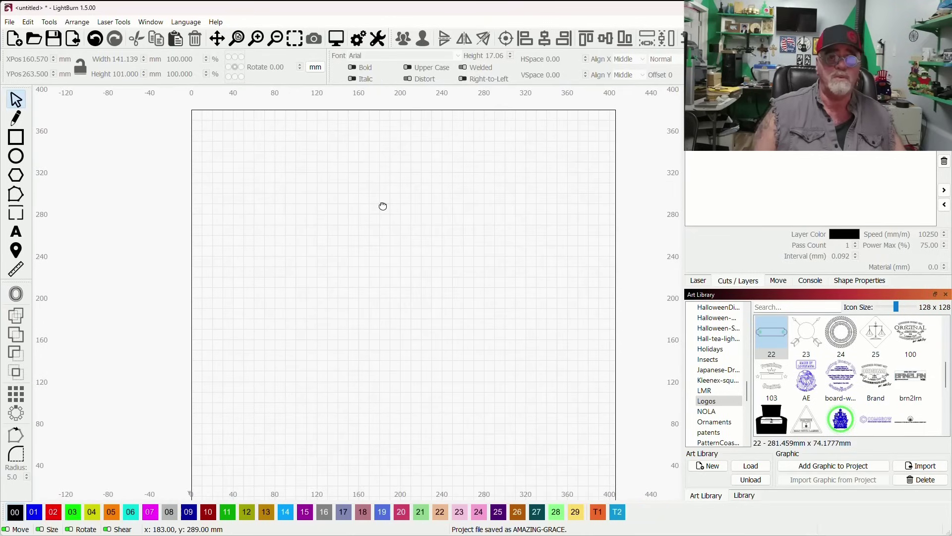
Step: Review the laser-on-when-framing option and its power in the device settings, toggling the option off and back on
left_click(379, 40)
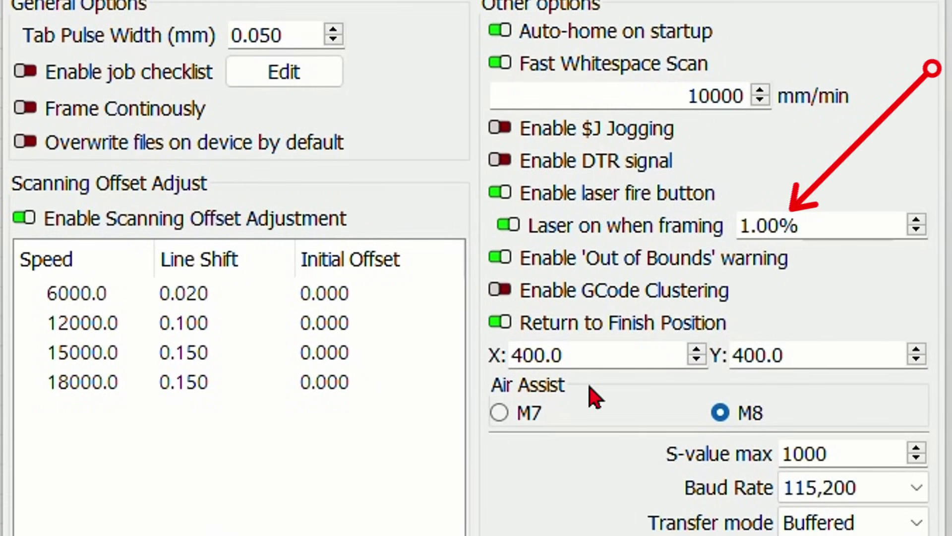
left_click(516, 227)
left_click(508, 226)
left_click_drag(816, 224, 740, 226)
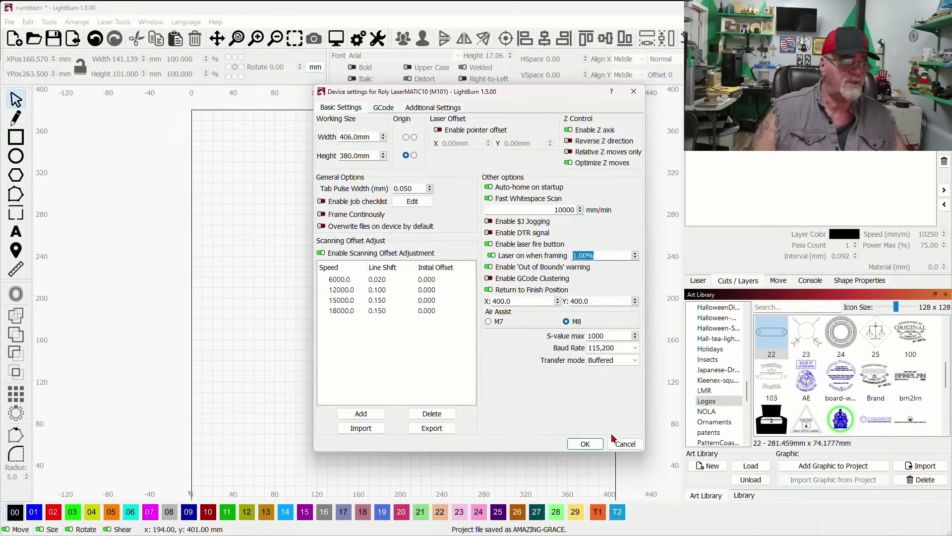
left_click(586, 443)
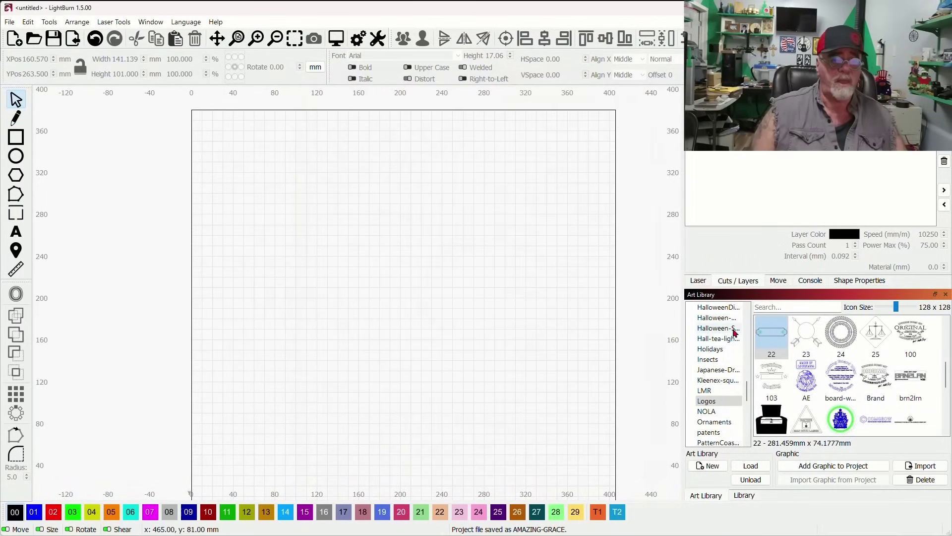
Step: Check the laser fire power among the move controls and look at the device settings again
left_click(778, 280)
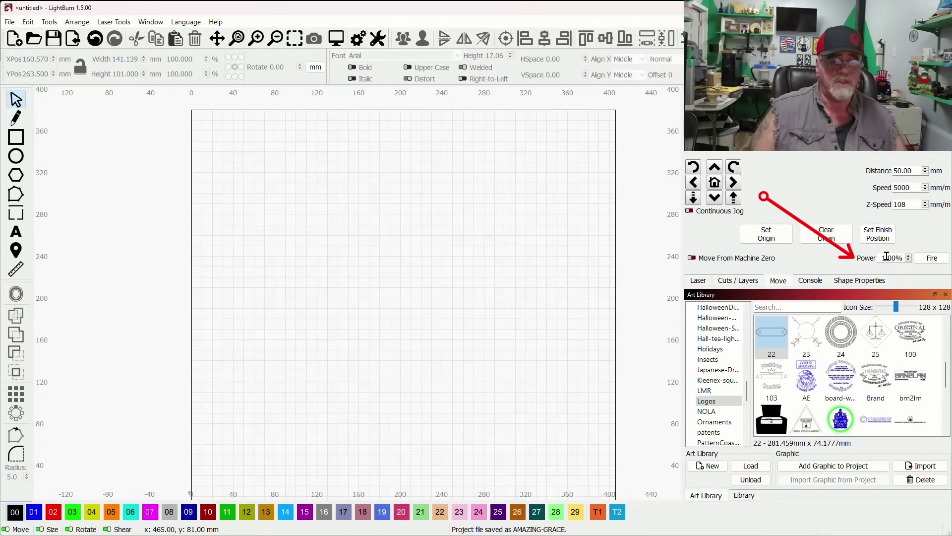
left_click(703, 285)
left_click(383, 39)
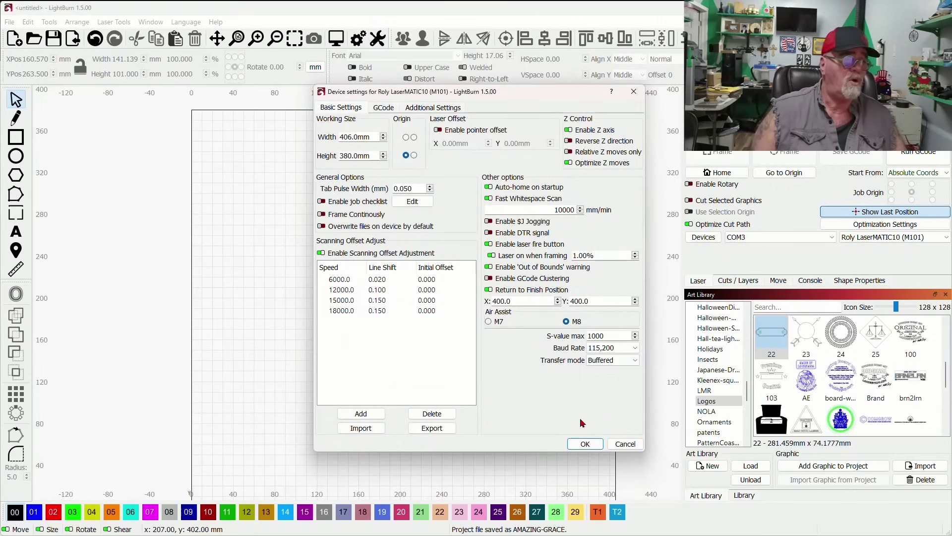
left_click(585, 444)
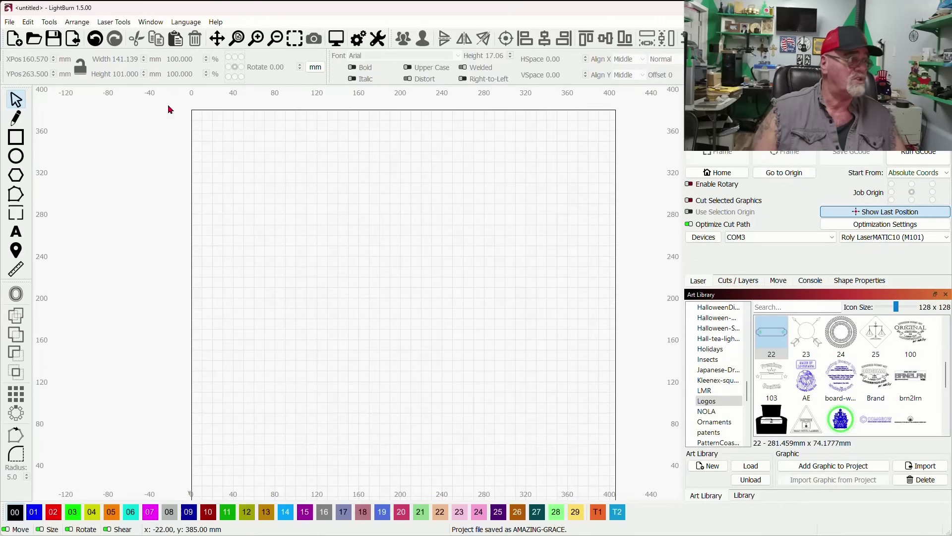
Step: Open the Material Test generator and review the cut settings of its border
left_click(117, 24)
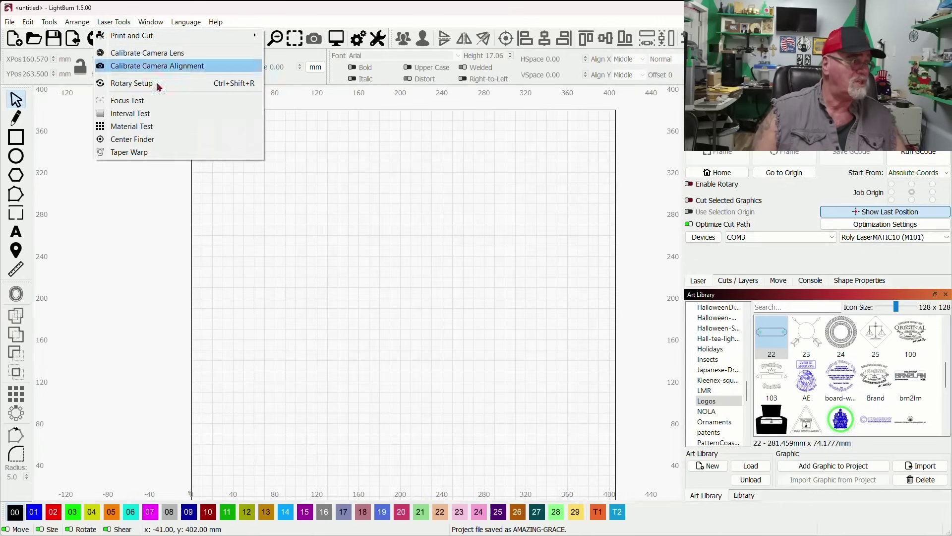
left_click(171, 128)
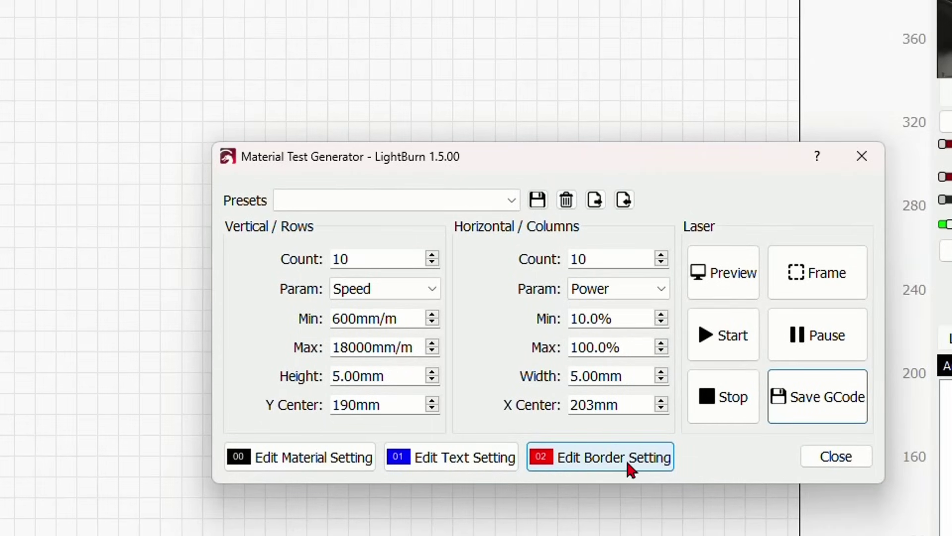
left_click_drag(684, 166, 650, 86)
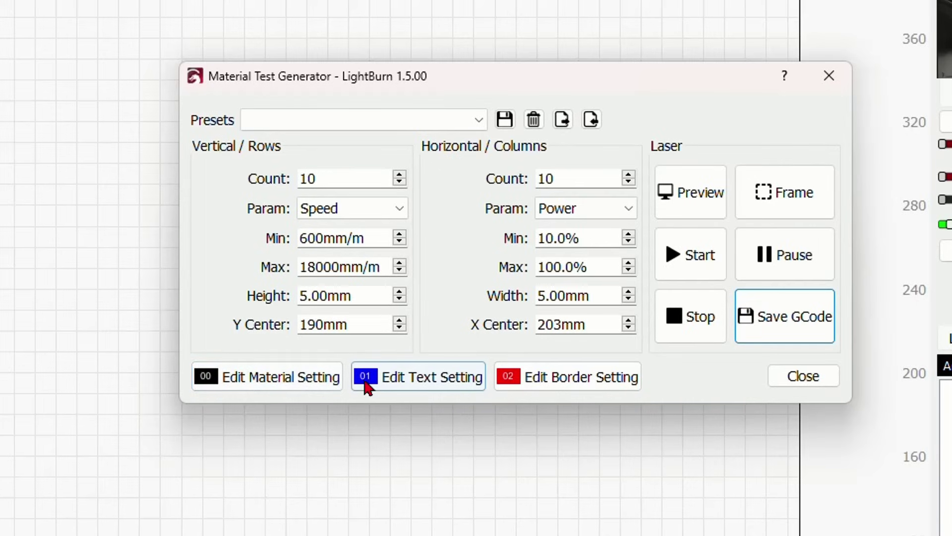
left_click(597, 380)
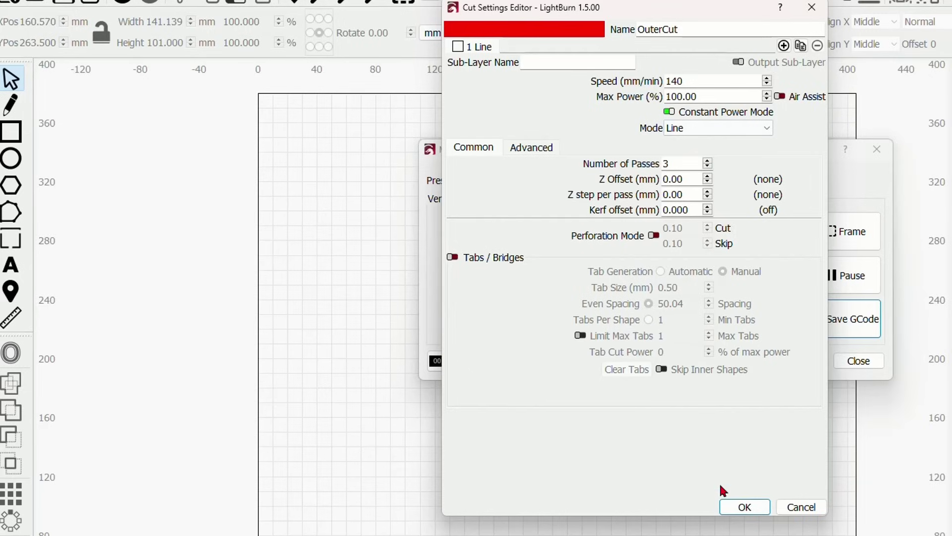
left_click(737, 508)
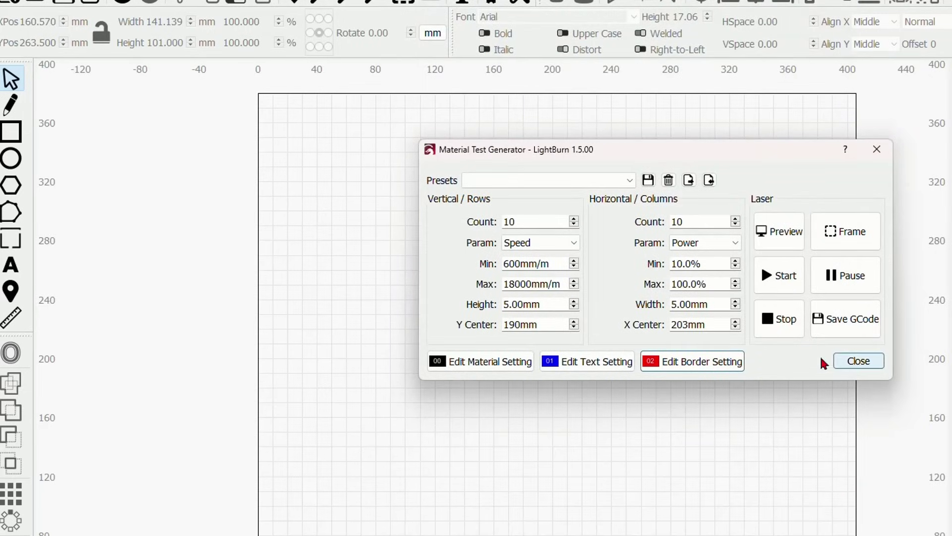
Step: Play back the cutting simulation in the material test's preview and close the generator
left_click(778, 234)
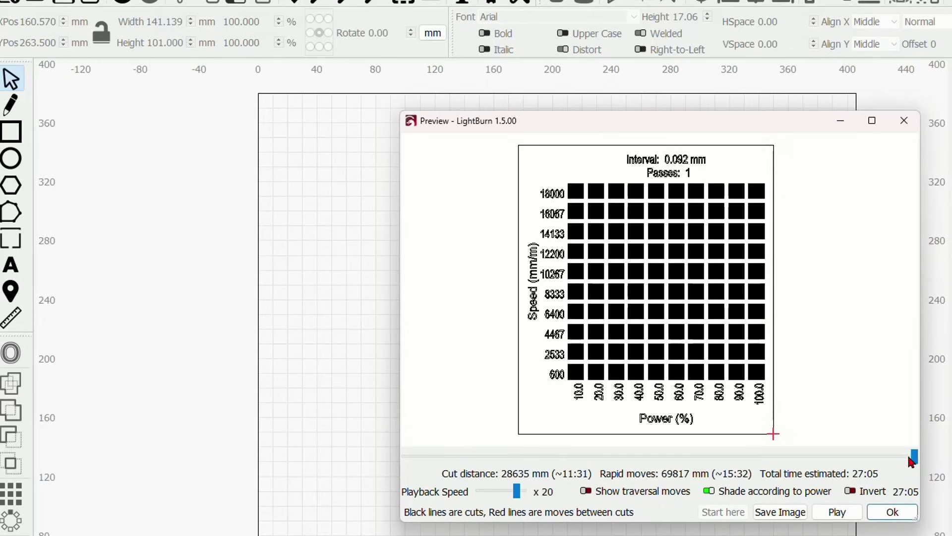
left_click_drag(914, 455, 862, 456)
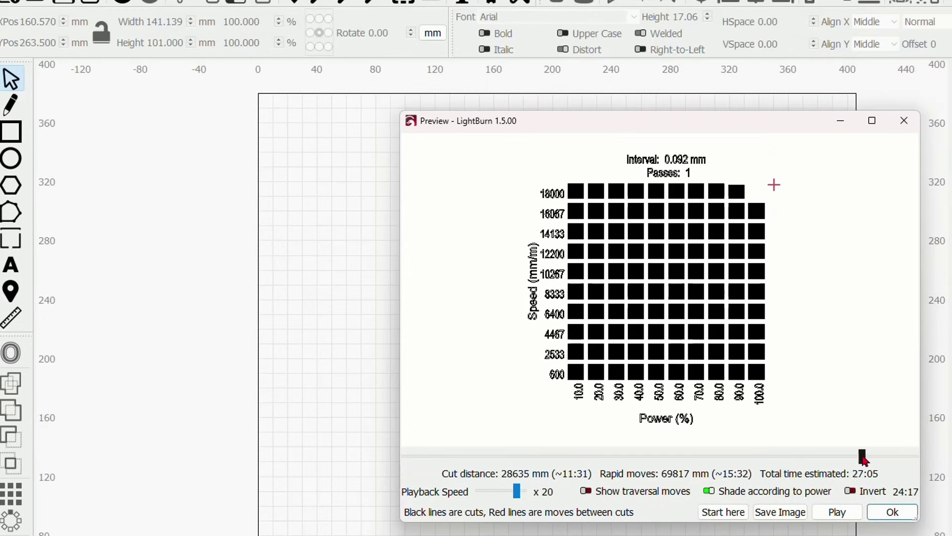
left_click(833, 516)
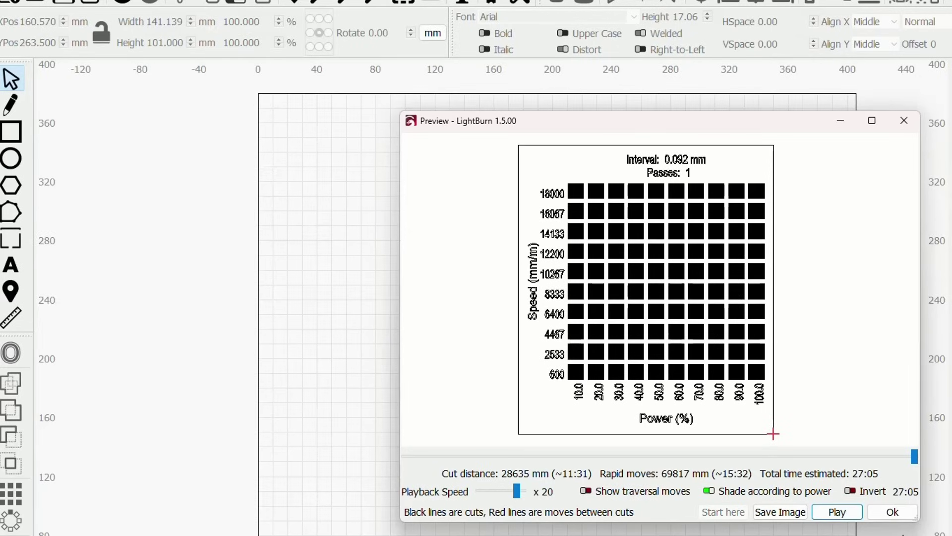
left_click(895, 514)
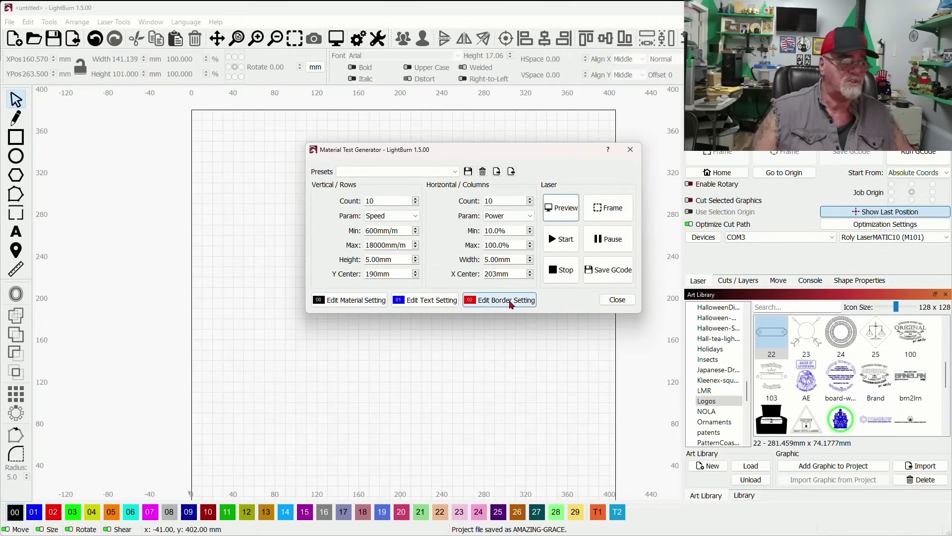
left_click(617, 300)
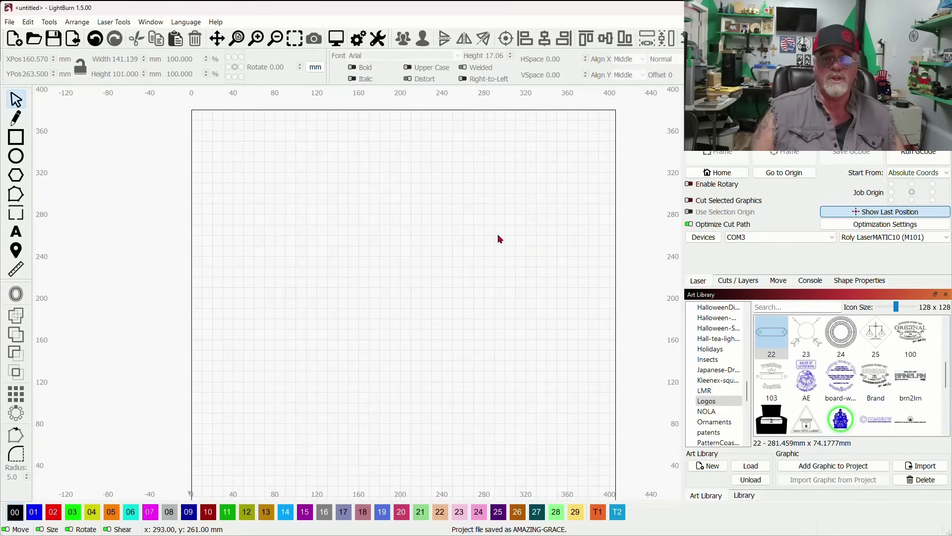
Step: Draw a rectangle about 158 by 106 mm and a small one about 25 by 14 mm just above it
left_click(16, 137)
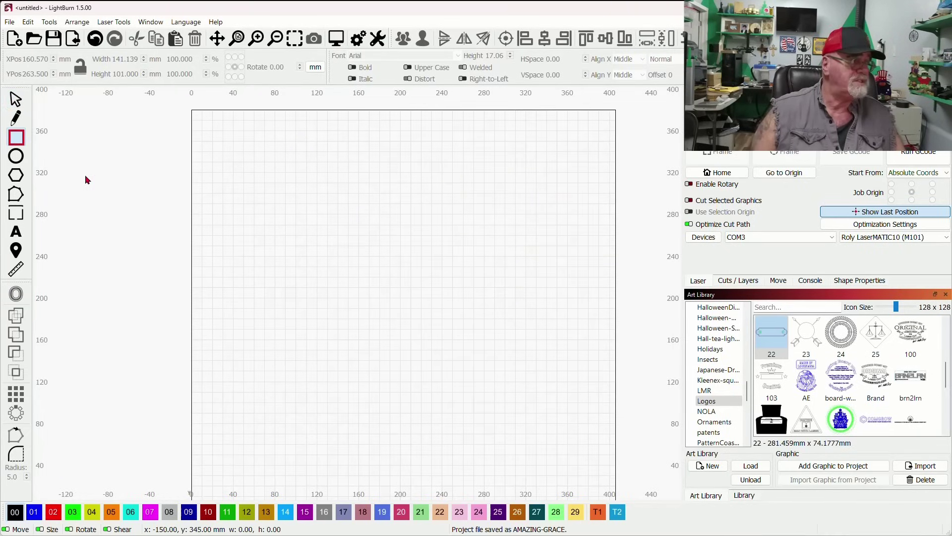
left_click_drag(288, 204, 449, 301)
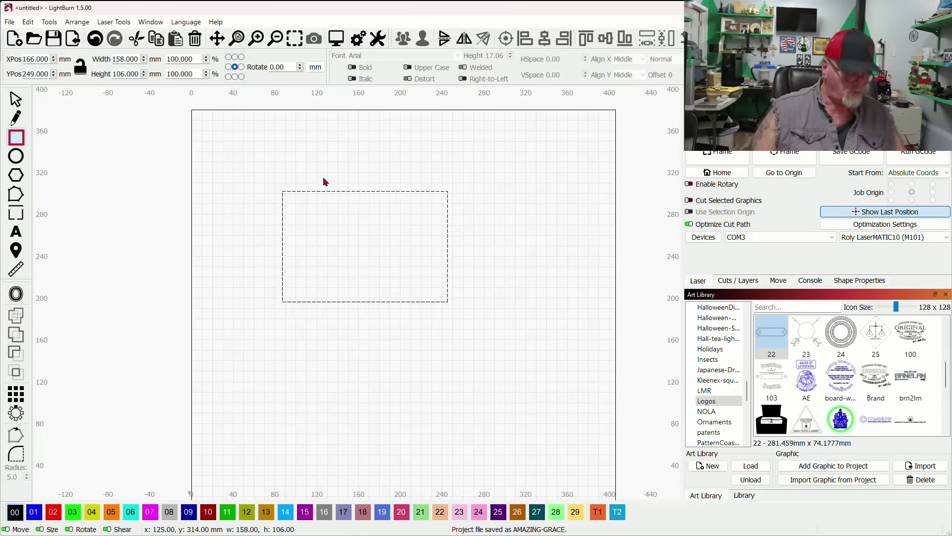
left_click_drag(309, 162, 335, 177)
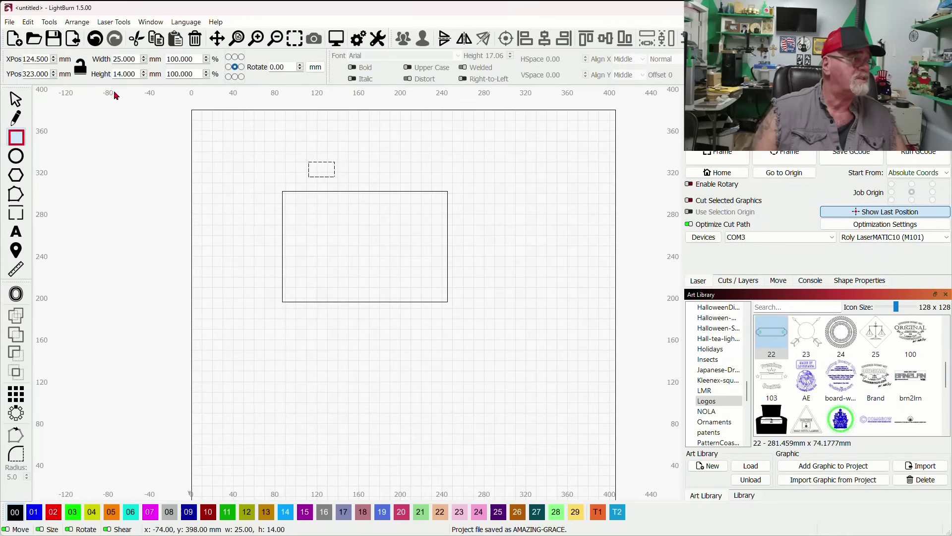
Step: Resize the small rectangle to 20 by 10 mm and move it onto the large rectangle's upper edge near the left corner
left_click_drag(136, 56, 97, 58)
type("20")
key("Tab")
type("10")
key("Return")
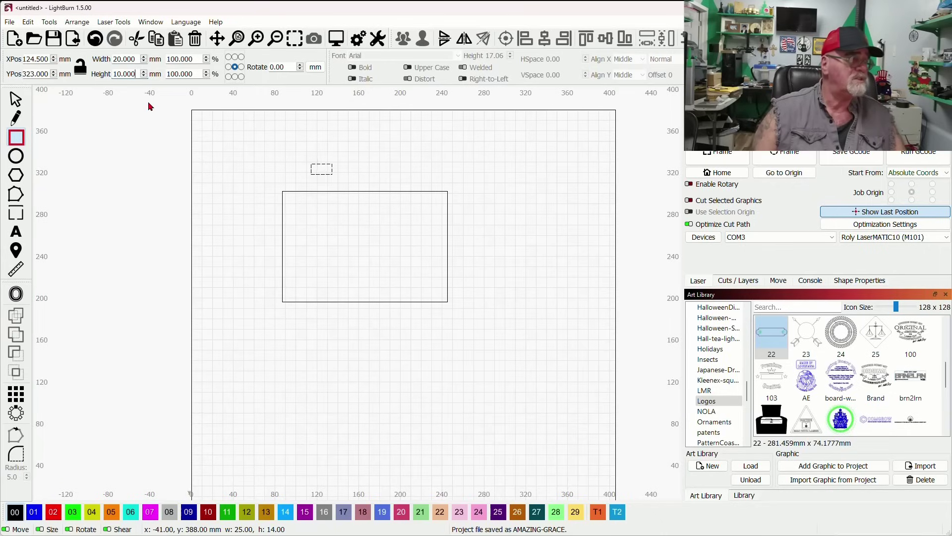
key("Escape")
left_click_drag(321, 171, 311, 193)
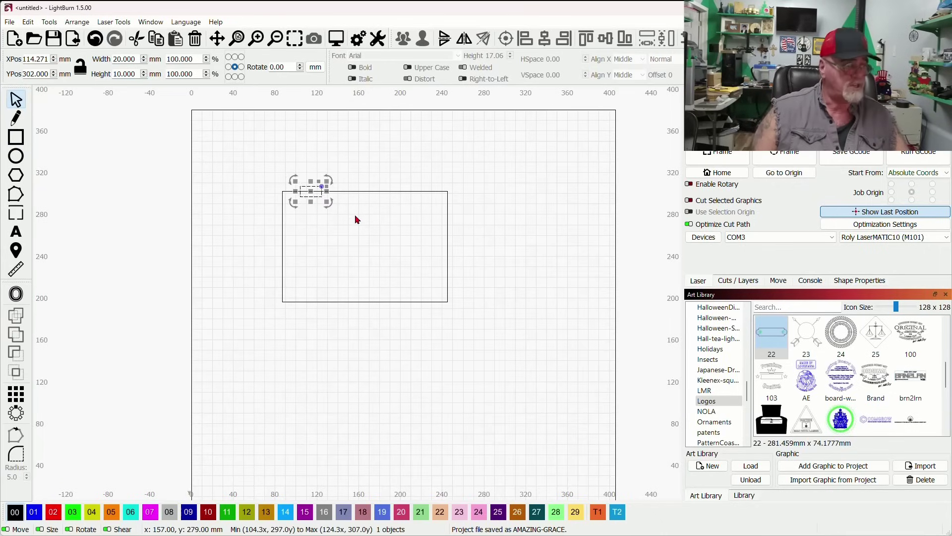
Step: Duplicate the small rectangle and shift the copy 60 mm right to the middle of the large rectangle's upper edge
key("ctrl+d")
key("Right")
key("Right")
key("Right")
key("Right")
key("Right")
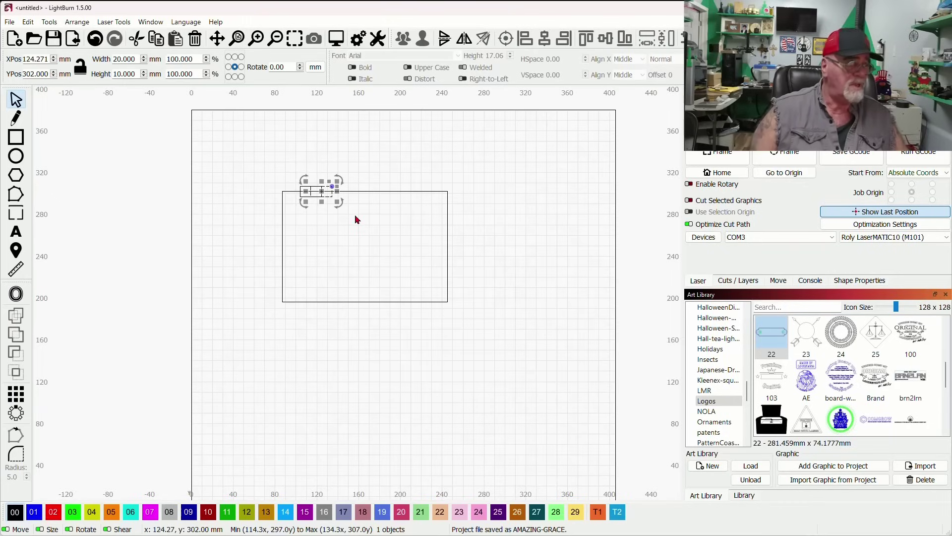
key("Right")
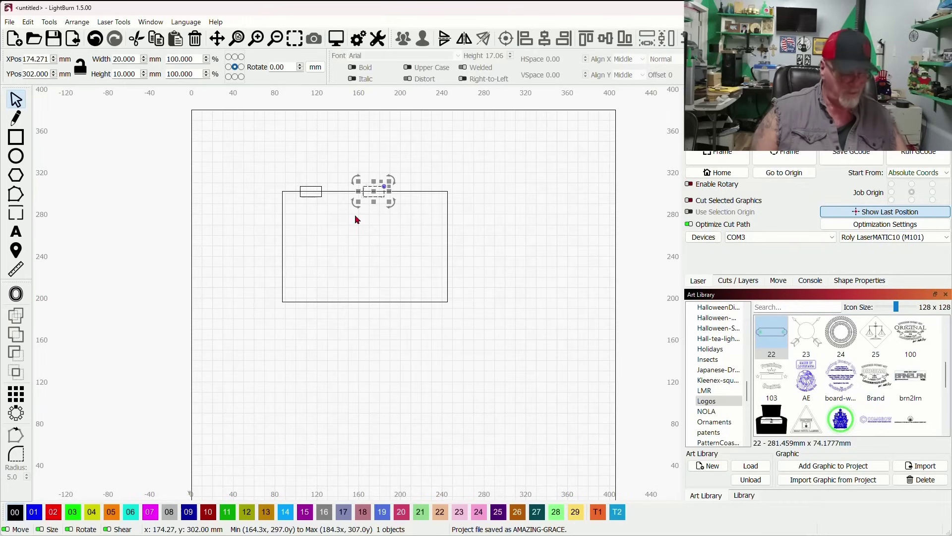
Step: Duplicate the middle small rectangle, shift the copy 50 mm right along the upper edge, and deselect it
key("ctrl+d")
key("Right")
key("Right")
key("Right")
key("Right")
key("Right")
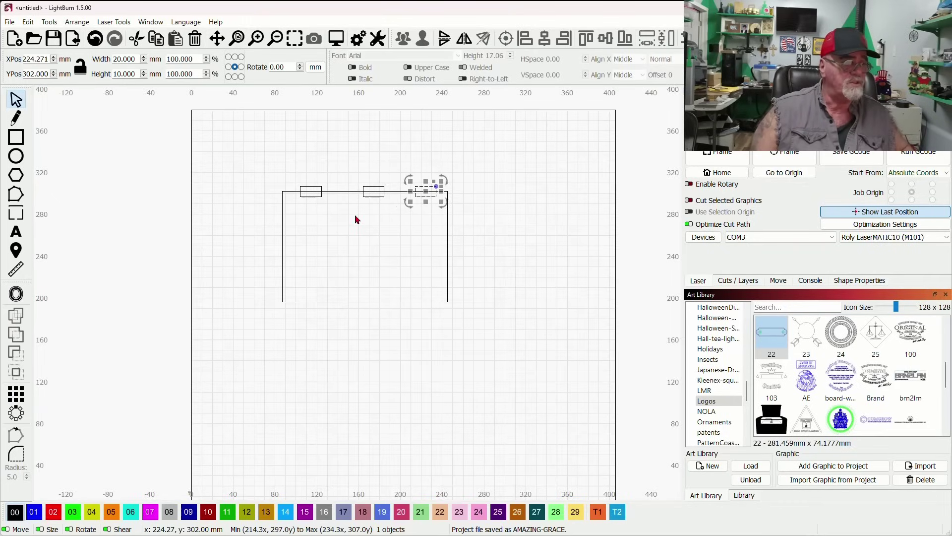
left_click(377, 212)
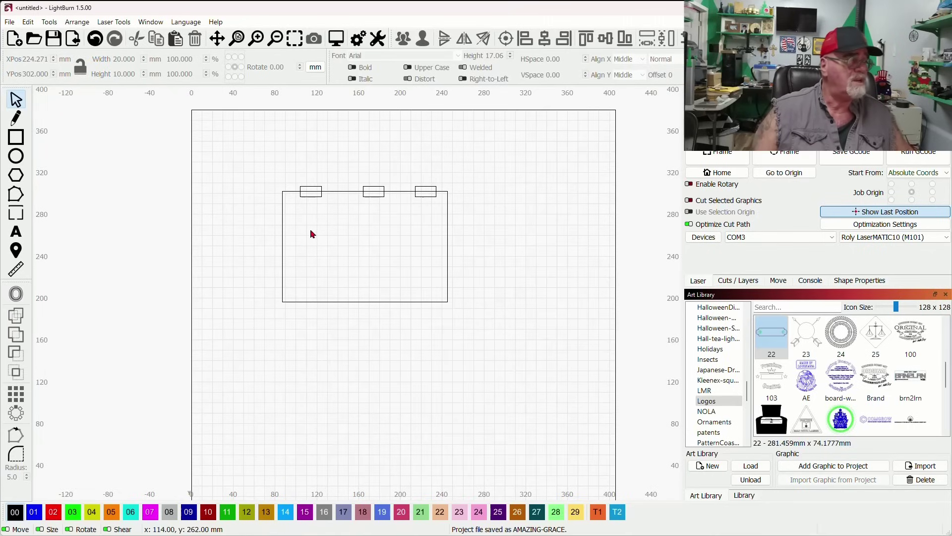
Step: Boolean-union the three small rectangles with the large rectangle, one after another, to form a single tabbed outline
left_click_drag(308, 220, 289, 193)
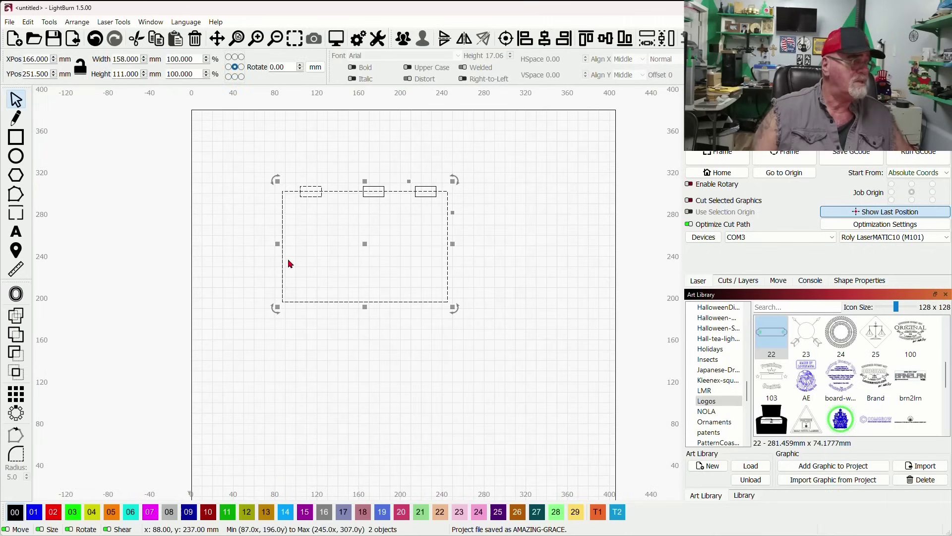
left_click(16, 315)
left_click_drag(363, 189, 363, 188)
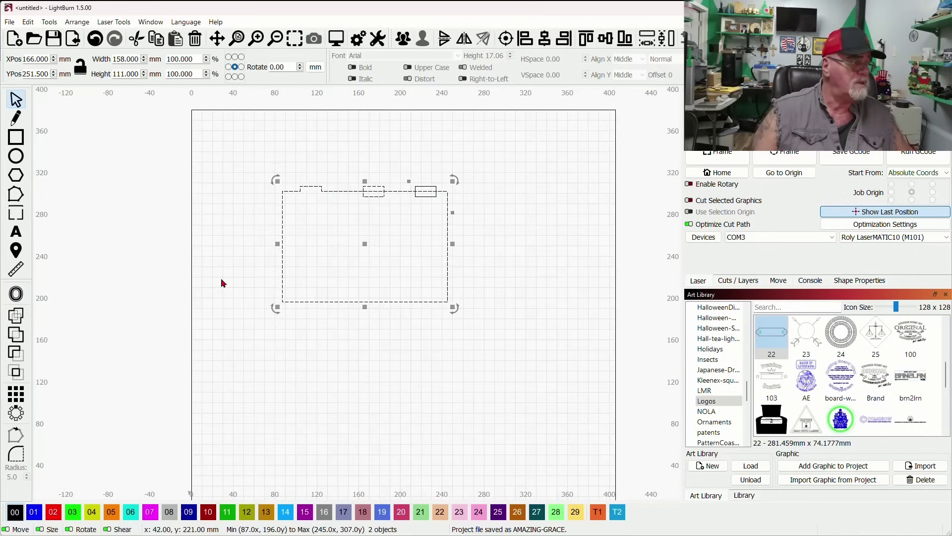
left_click(16, 315)
left_click_drag(429, 213, 408, 180)
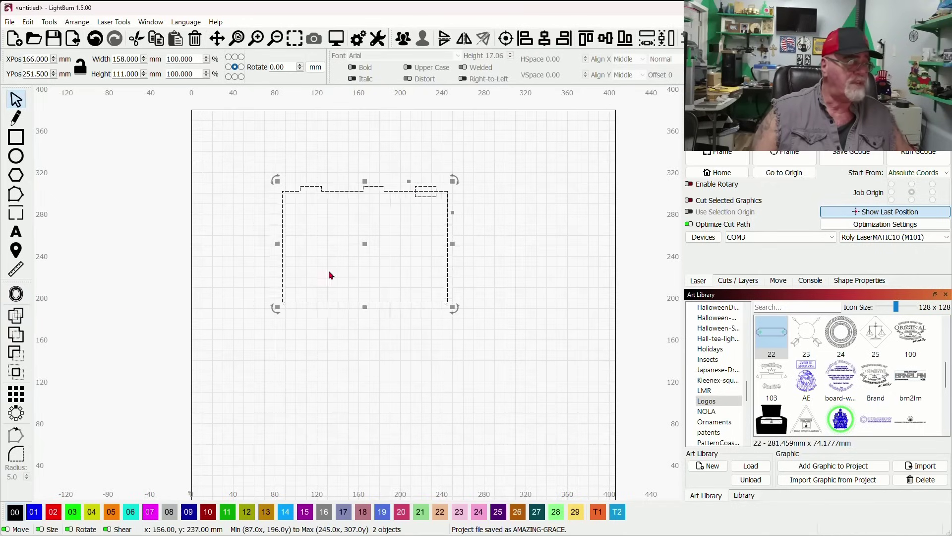
left_click(16, 315)
left_click(510, 235)
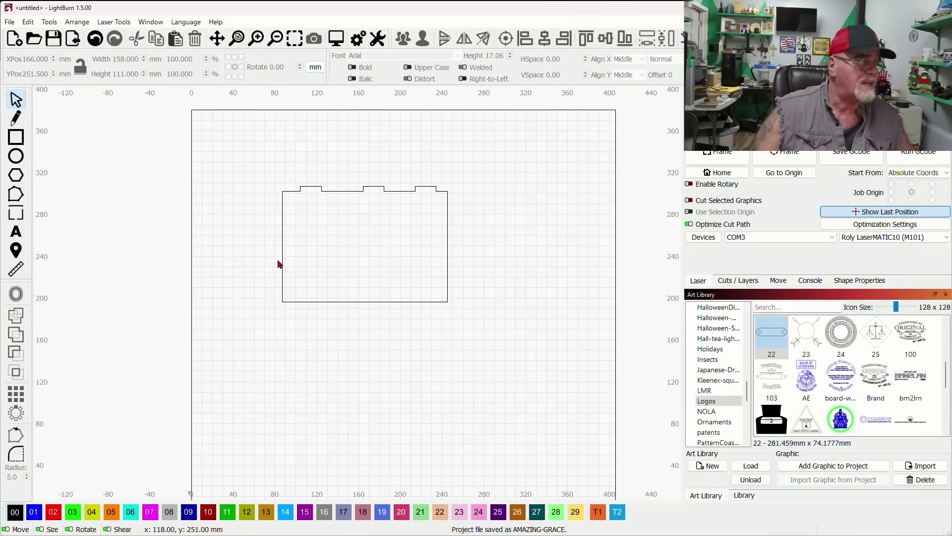
Step: Measure the top edge of the tabbed shape's first tab
left_click(14, 271)
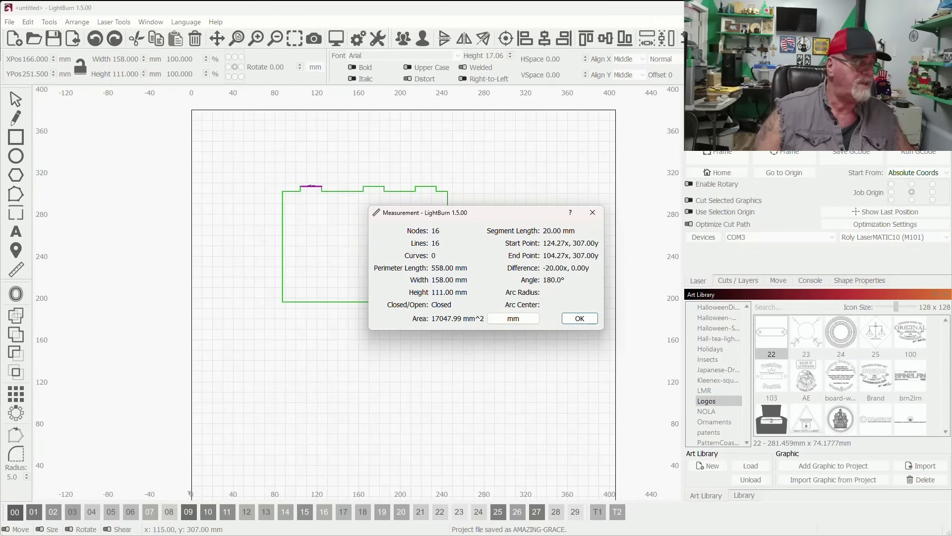
left_click(576, 319)
Step: Open Resize Slots for the tabbed shape and set the old material thickness to 5 mm
left_click(48, 22)
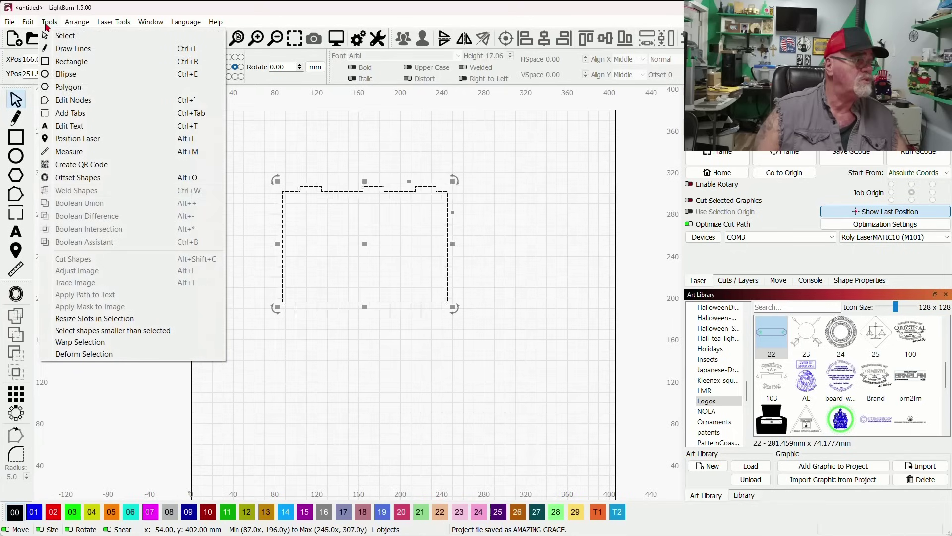
left_click(133, 320)
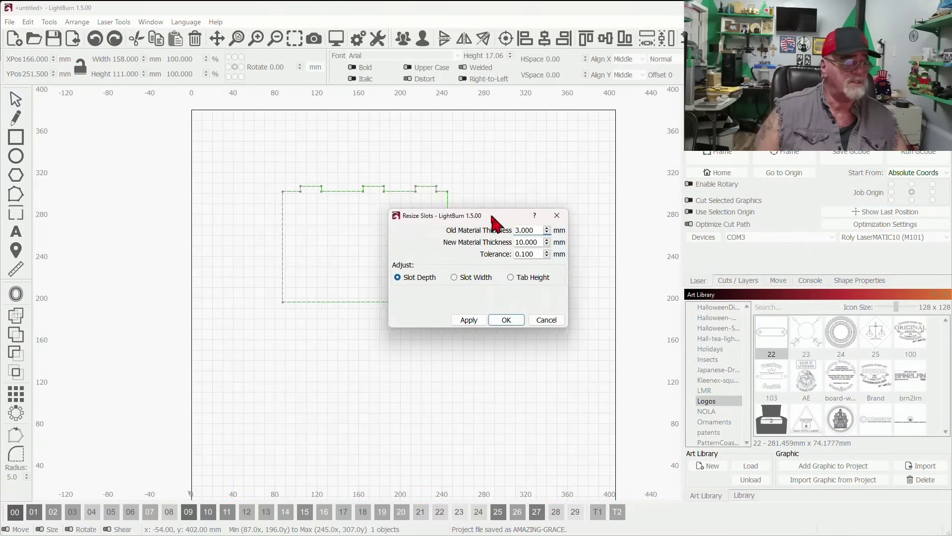
left_click_drag(490, 219, 567, 149)
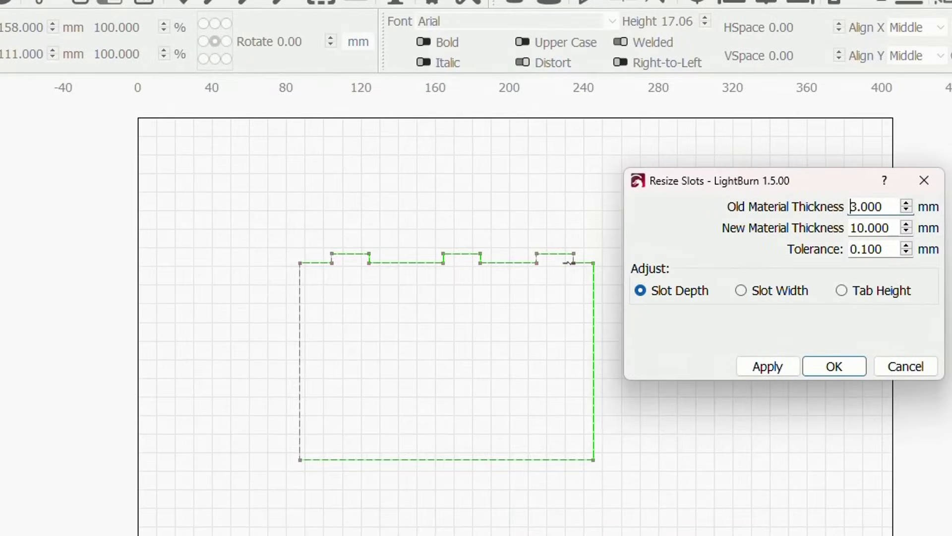
left_click_drag(886, 205, 799, 211)
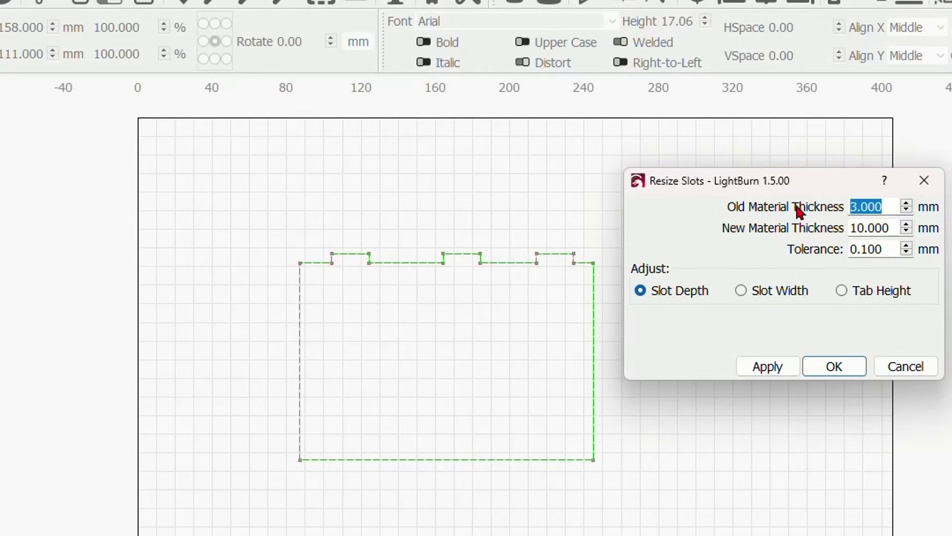
type("5")
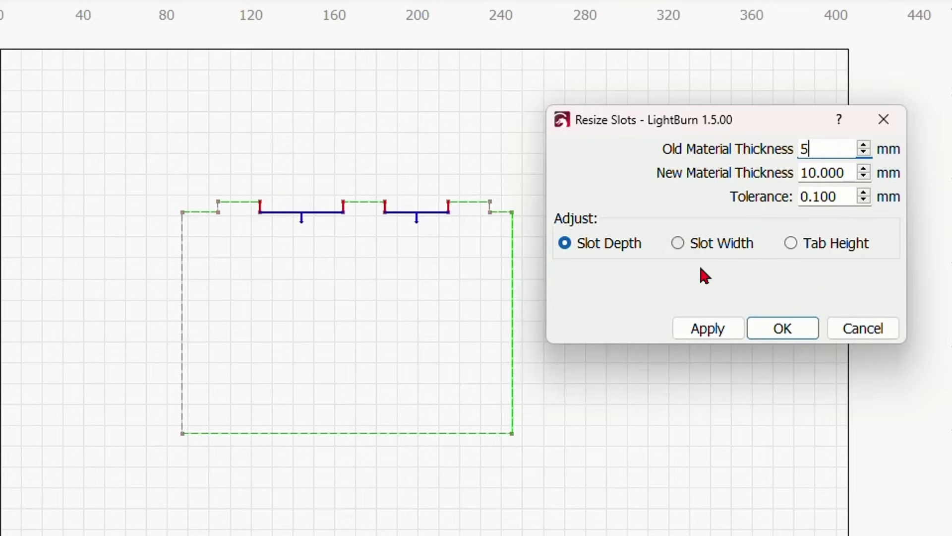
Step: Switch the adjustment to Tab Height, set the new material thickness to 8 mm, and apply it
left_click(678, 243)
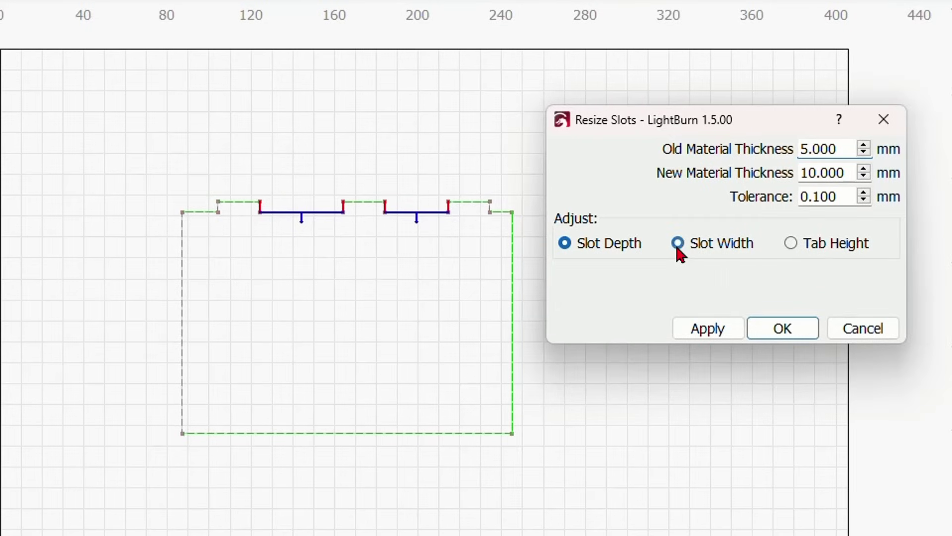
left_click(791, 243)
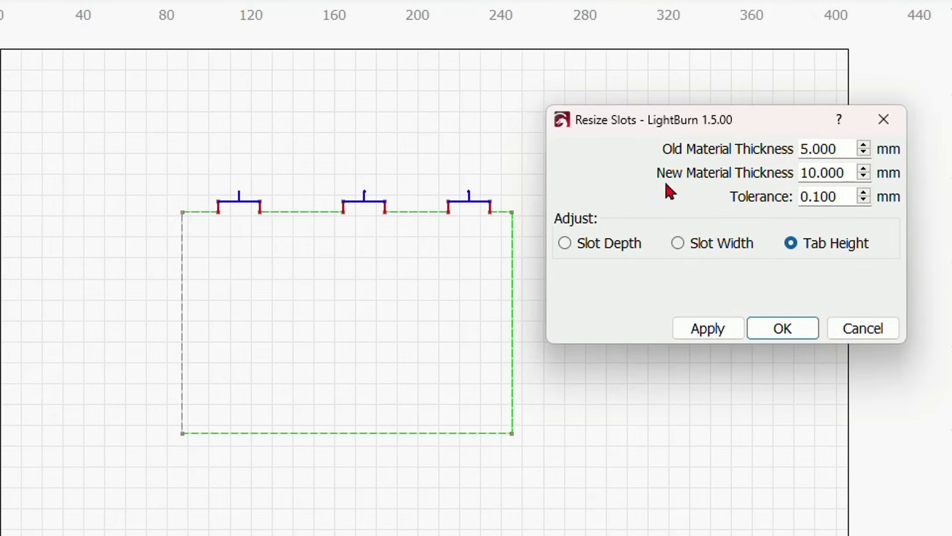
left_click_drag(851, 171, 763, 170)
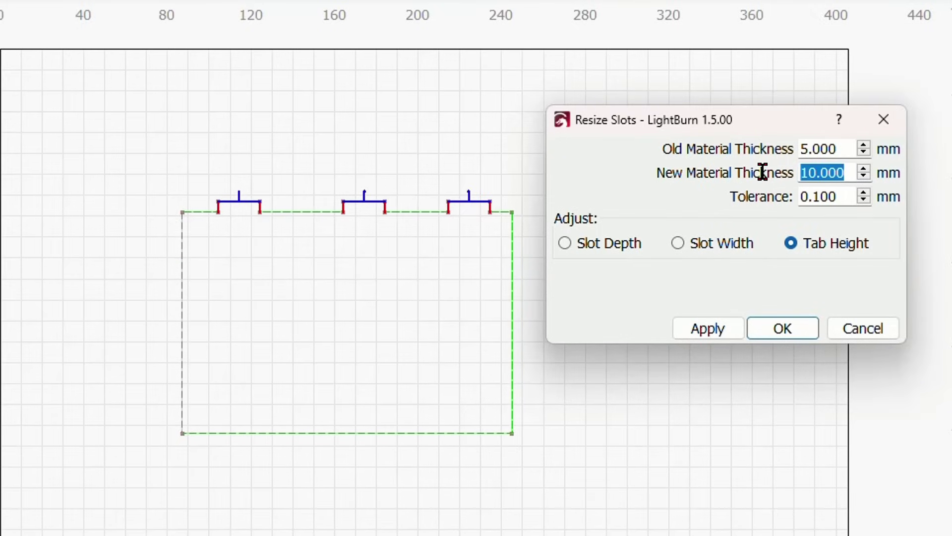
type("8")
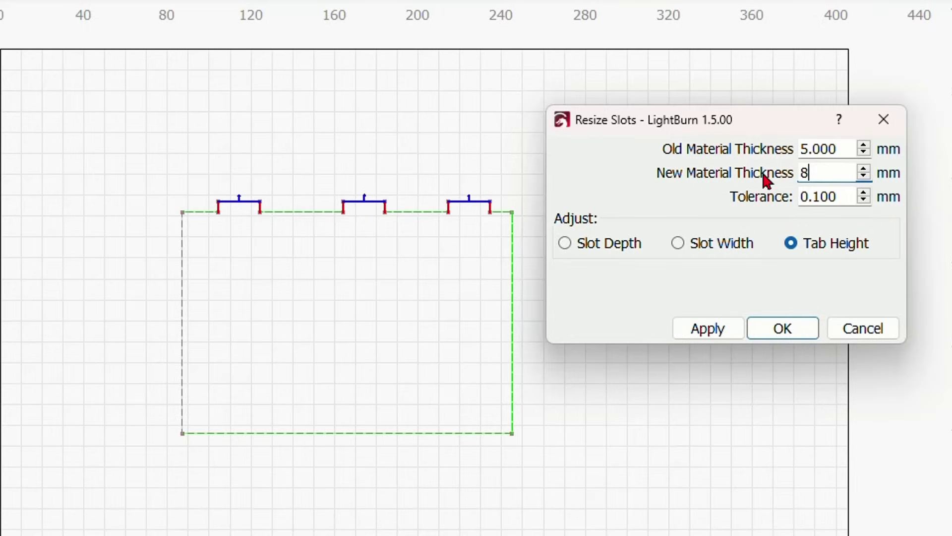
left_click(705, 327)
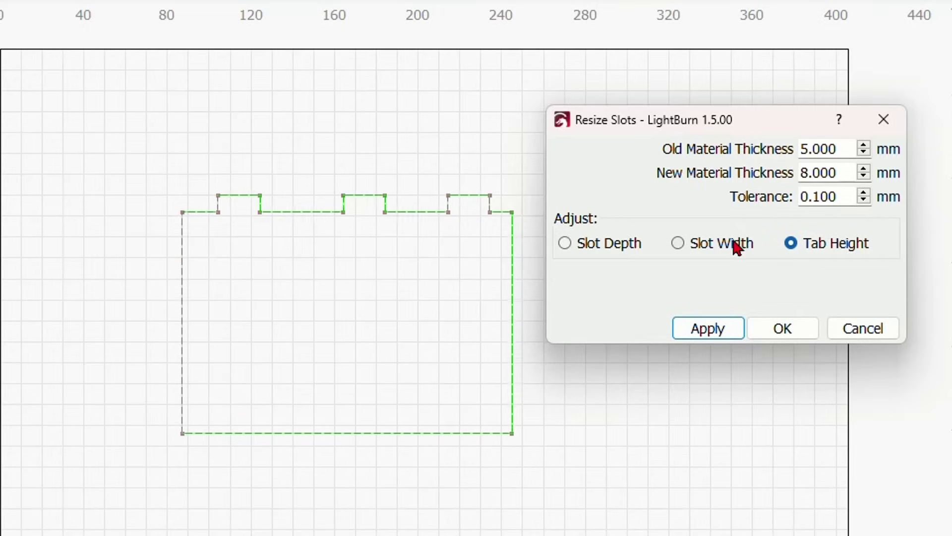
Step: Set the old material thickness to 8 mm and the new one to 10 mm, and apply the tab height change
left_click_drag(840, 149, 755, 145)
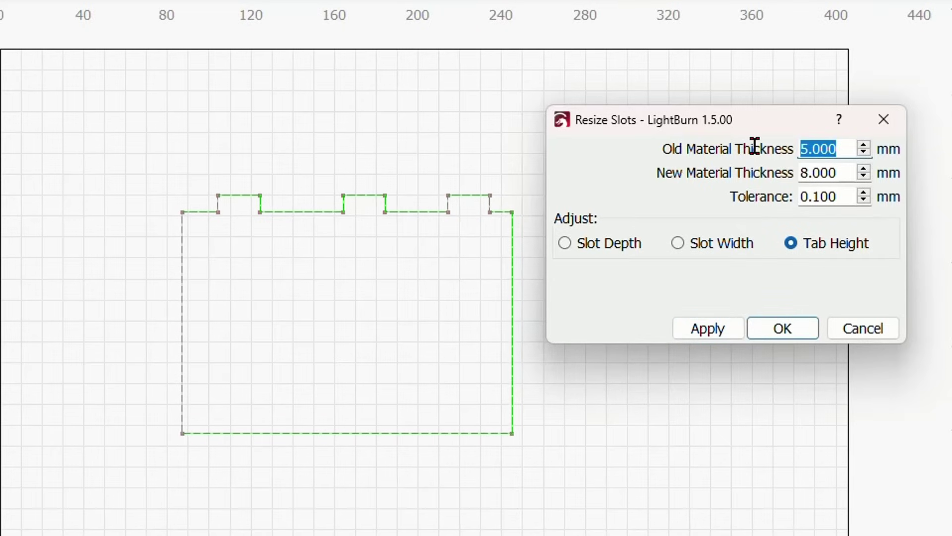
type("8")
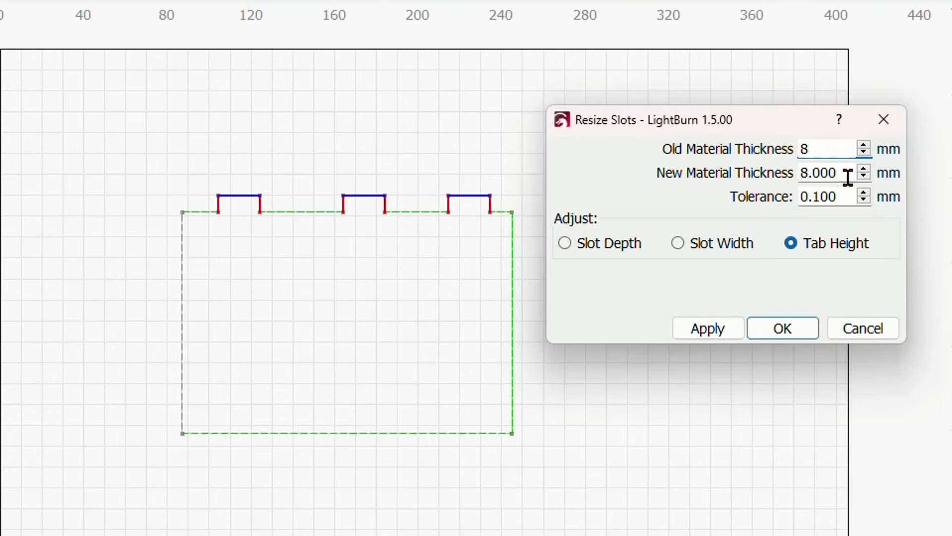
left_click_drag(846, 173, 734, 184)
type("10")
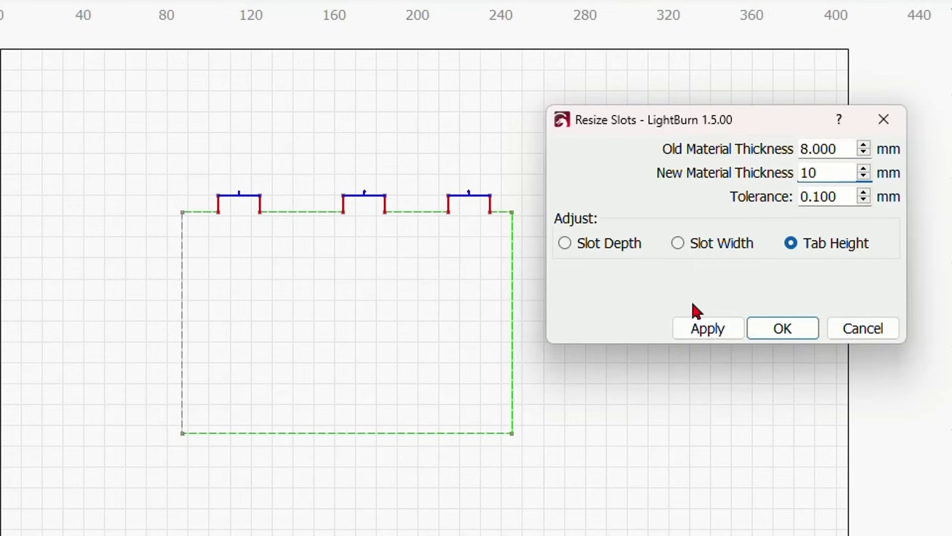
left_click(704, 330)
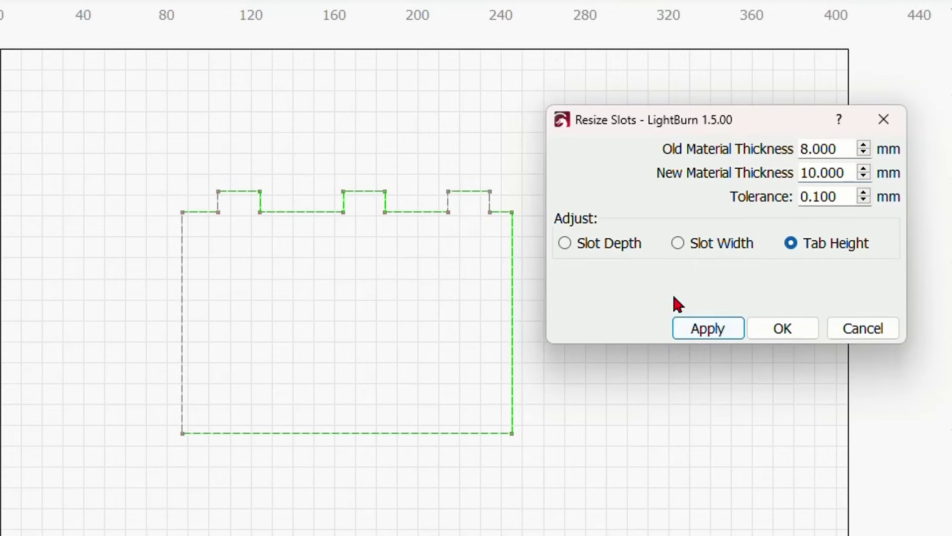
Step: Apply a Slot Width adjustment with old and new material thickness both at 10 mm and accept the resized shape
left_click(572, 243)
left_click(797, 244)
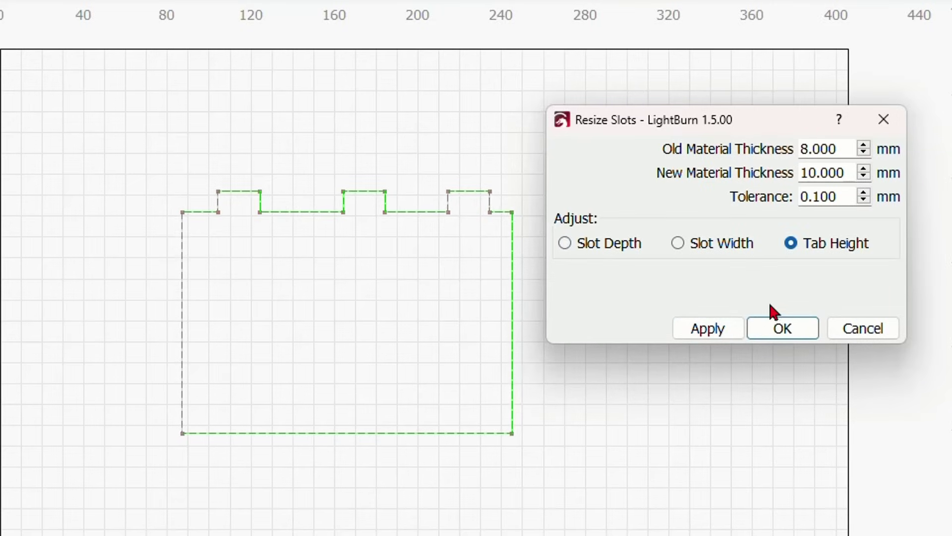
left_click(679, 243)
left_click(707, 330)
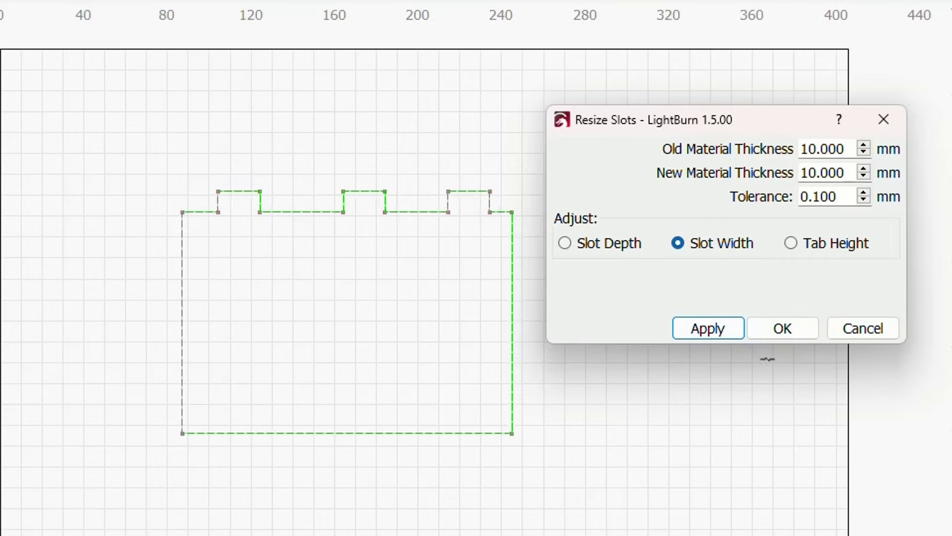
left_click(791, 330)
Step: Delete the tabbed shape from the workspace
left_click(668, 342)
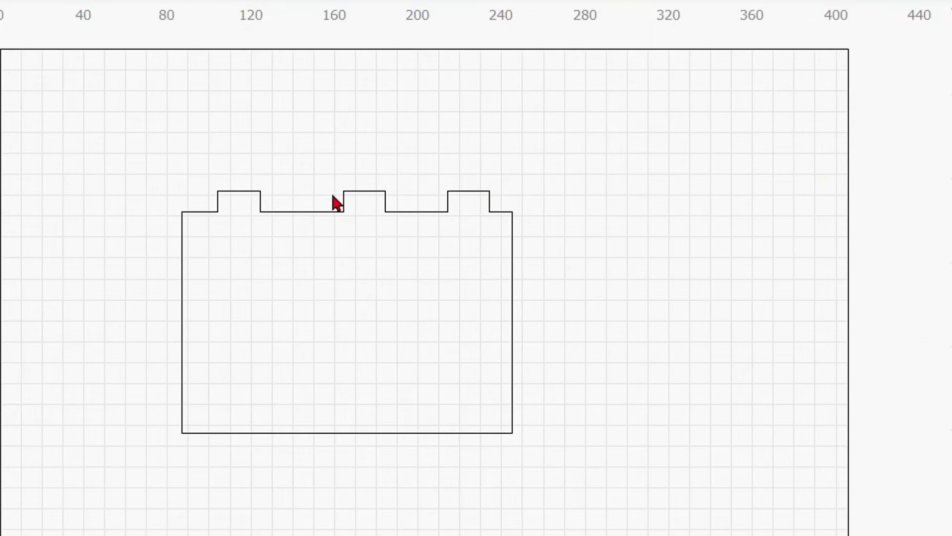
left_click(477, 234)
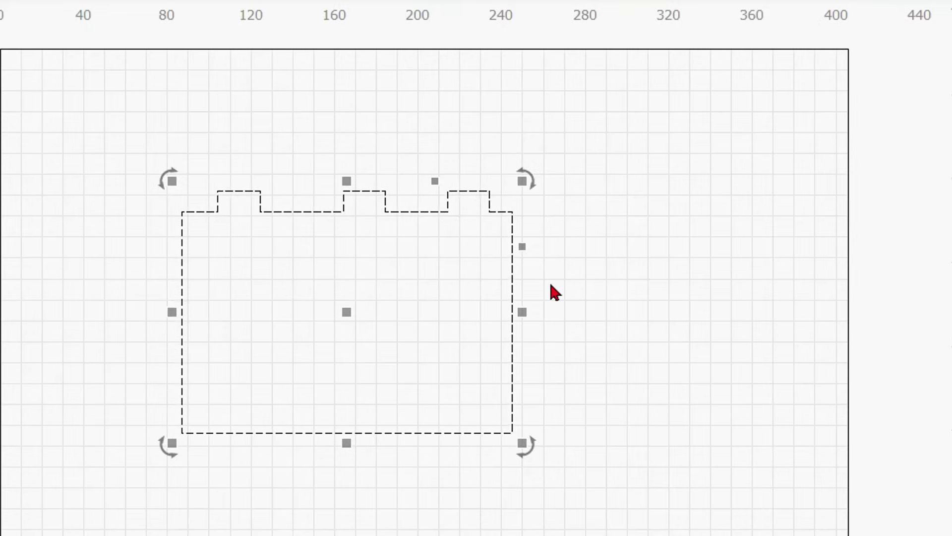
key("Delete")
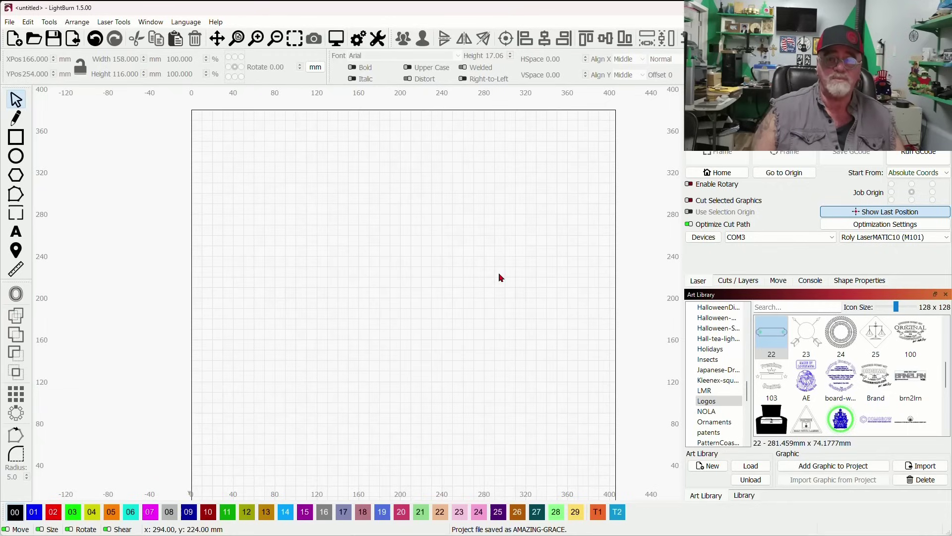
Step: View the user macro buttons in the console, and return to the laser controls
left_click(810, 281)
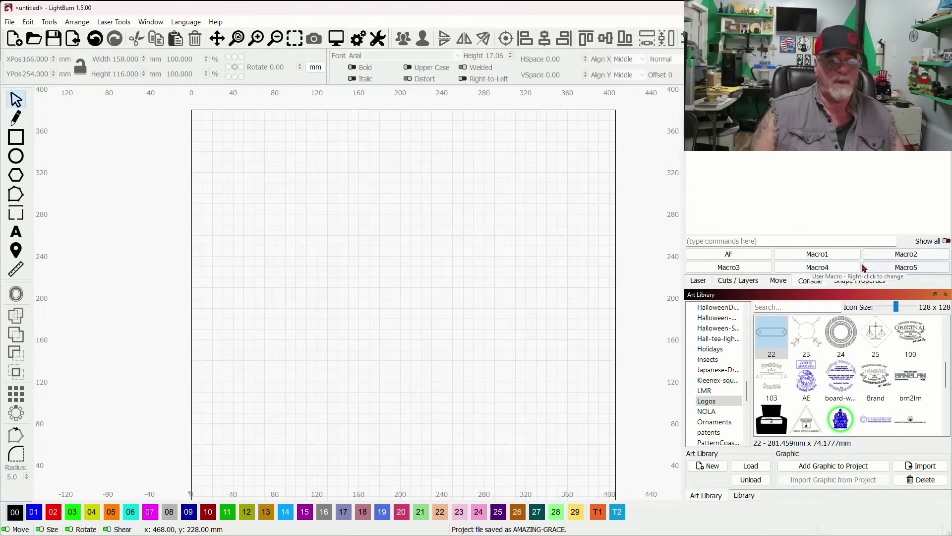
left_click(699, 281)
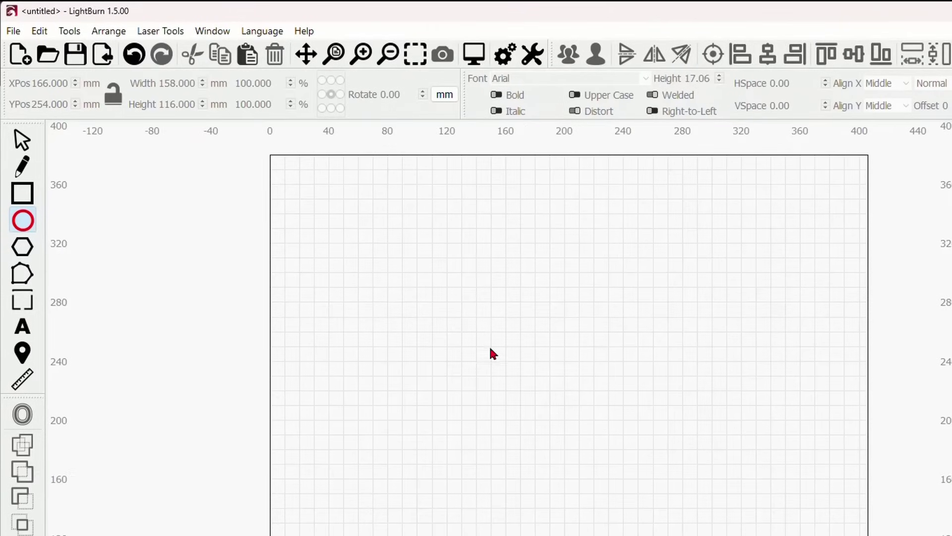
Step: Draw a circle about 164 mm in diameter, move its centre to about X 164, Y 251 mm, and deselect it
left_click_drag(488, 304, 717, 453)
left_click(22, 141)
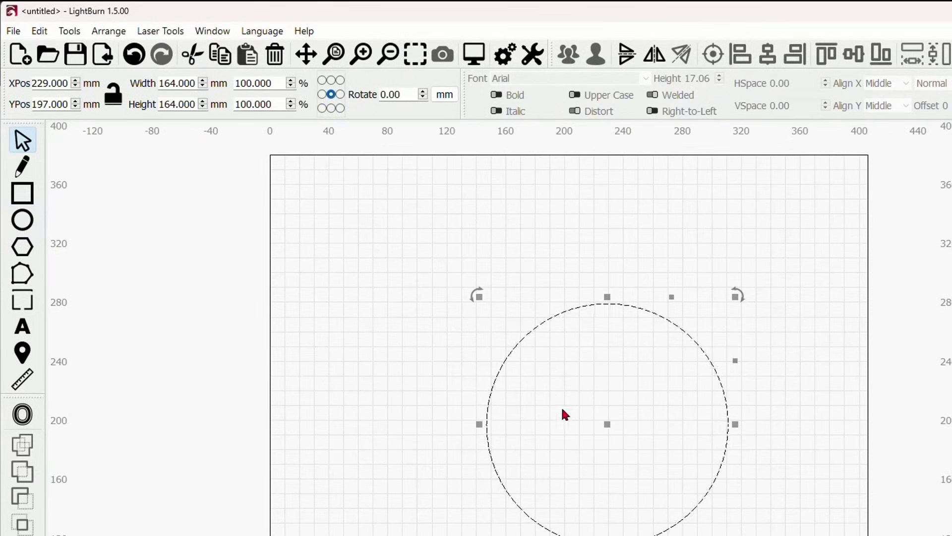
left_click_drag(608, 425, 511, 346)
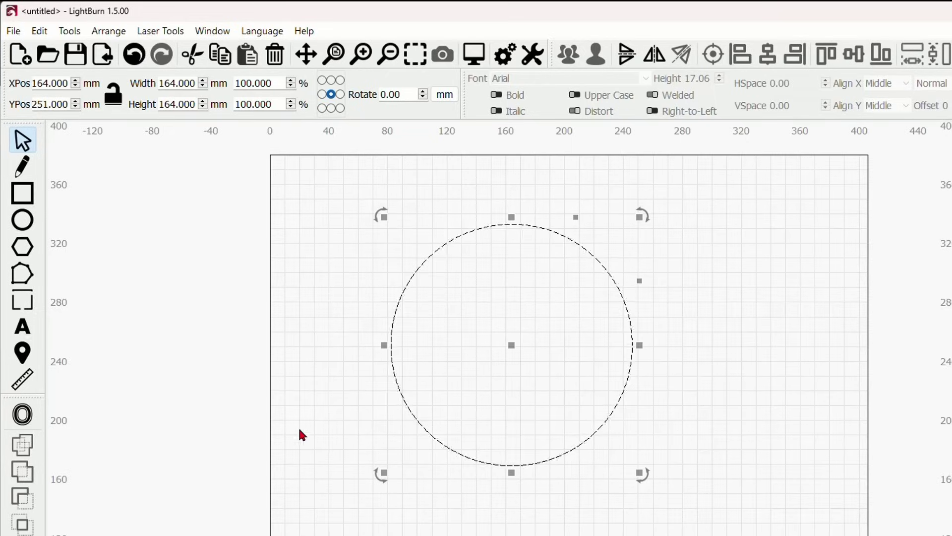
left_click(275, 438)
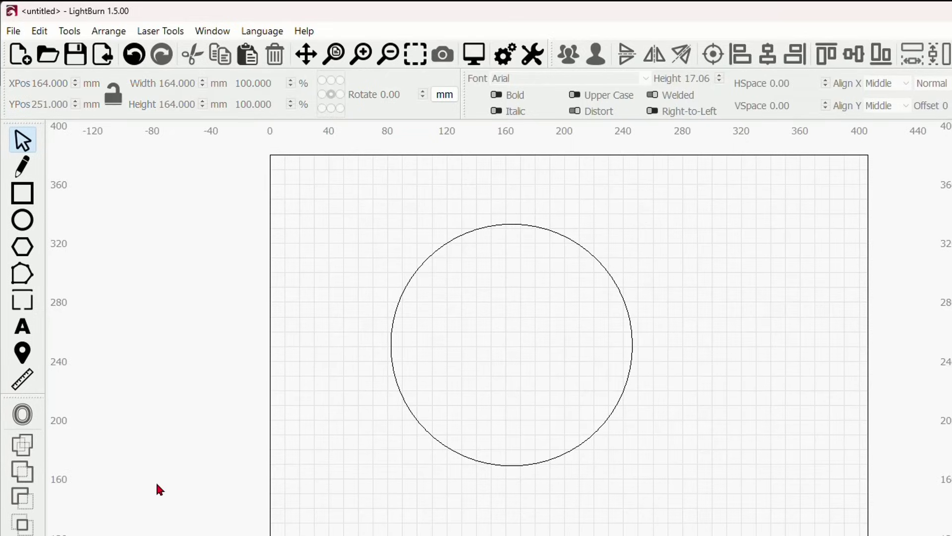
Step: Draw a narrow upright rectangle about 4 by 12 mm inside the circle, just below its top
left_click(26, 202)
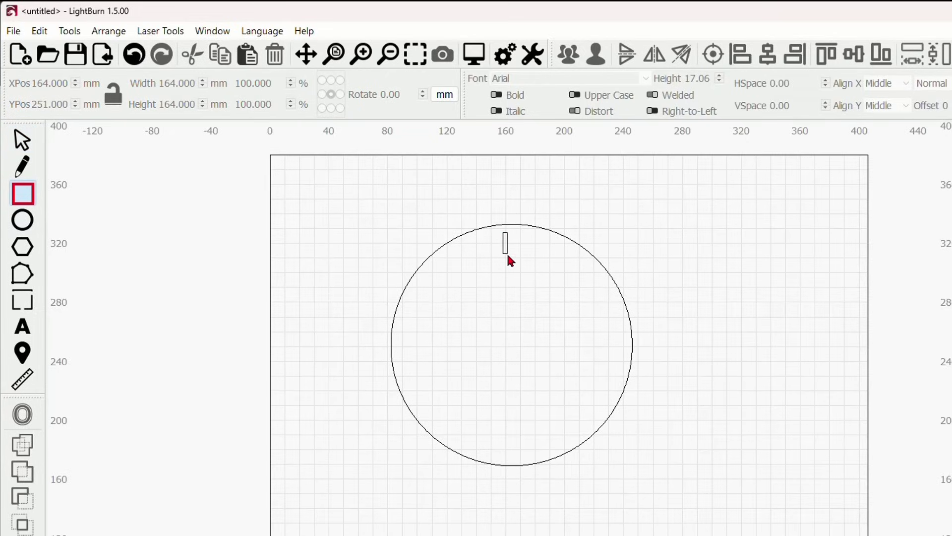
left_click_drag(509, 252, 509, 251)
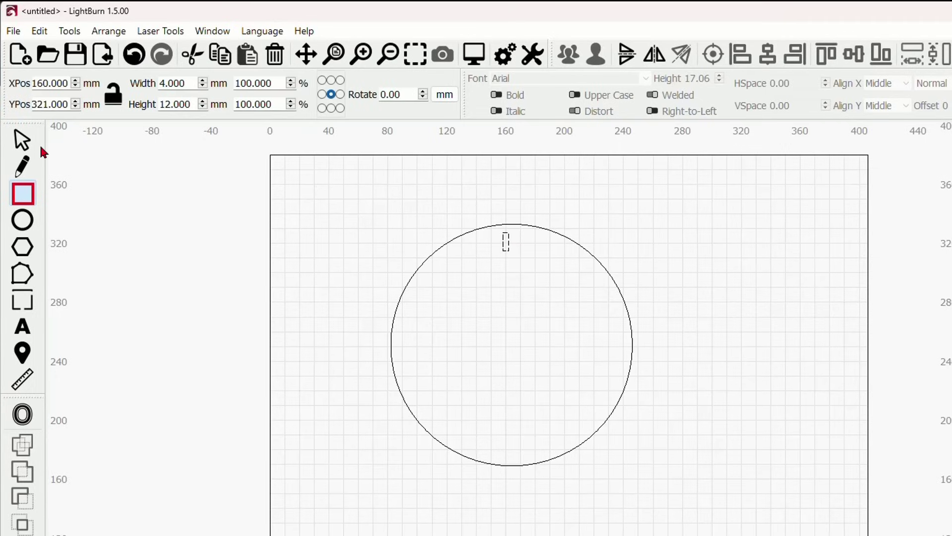
Step: Centre the small upright rectangle horizontally on the circle, and deselect both shapes
left_click(21, 142)
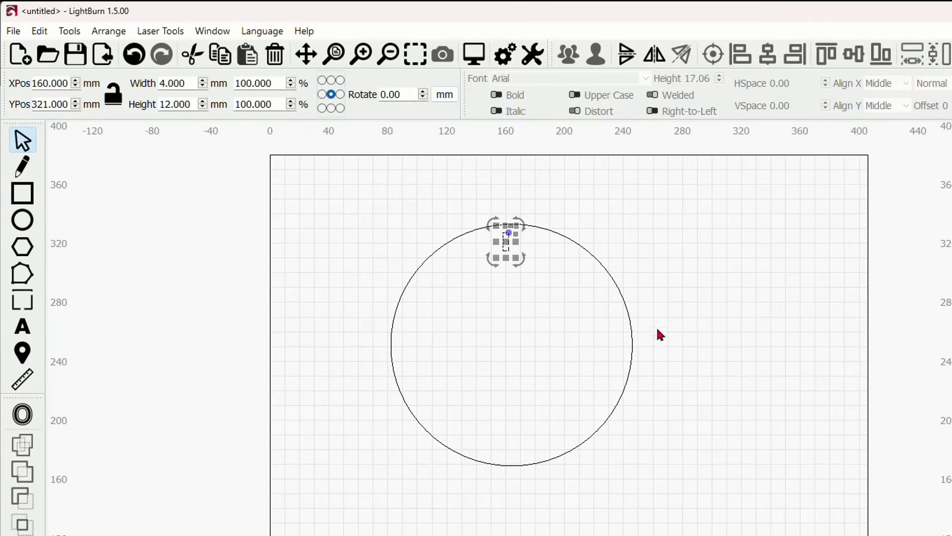
left_click(627, 313, "shift")
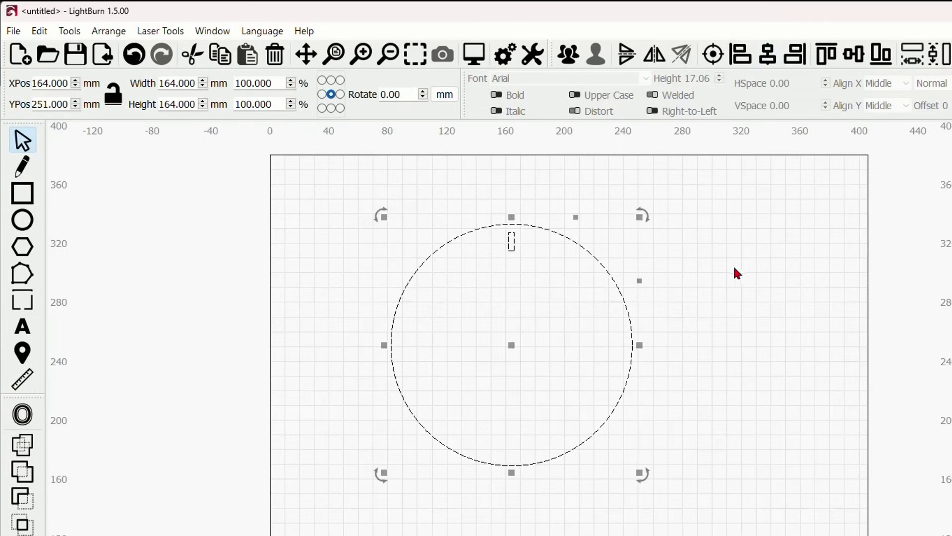
left_click(739, 287)
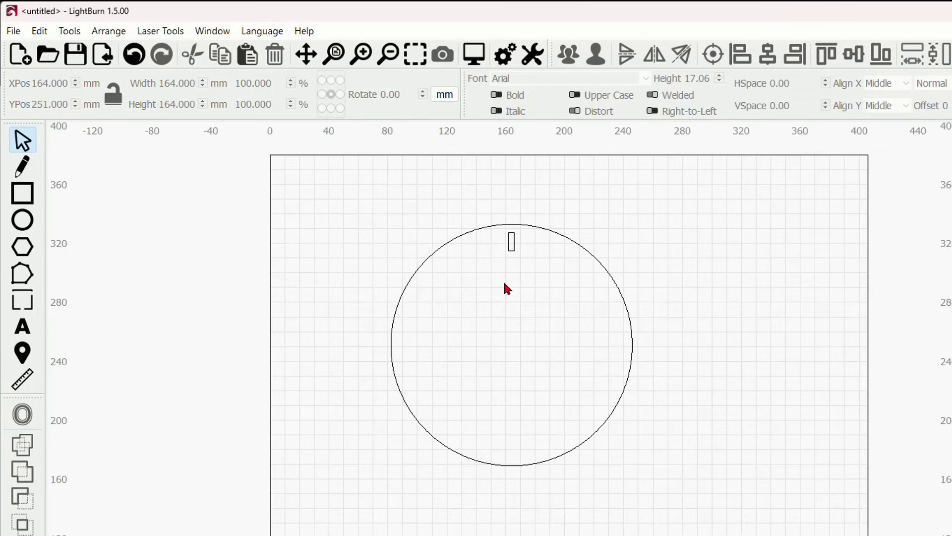
Step: Create a Circular Array of 10 copies of the small rectangle around the circle's centre, with Group Results enabled
left_click(511, 250)
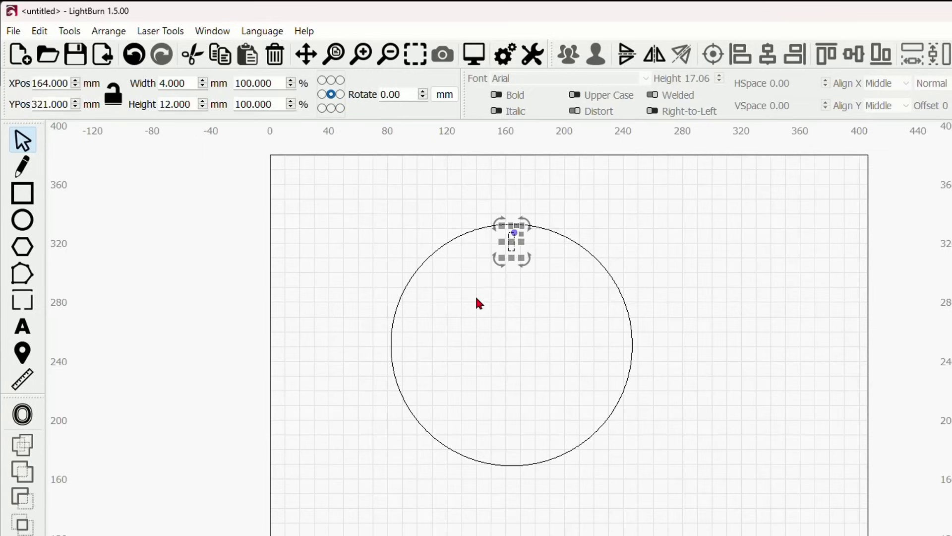
left_click_drag(651, 340, 601, 320)
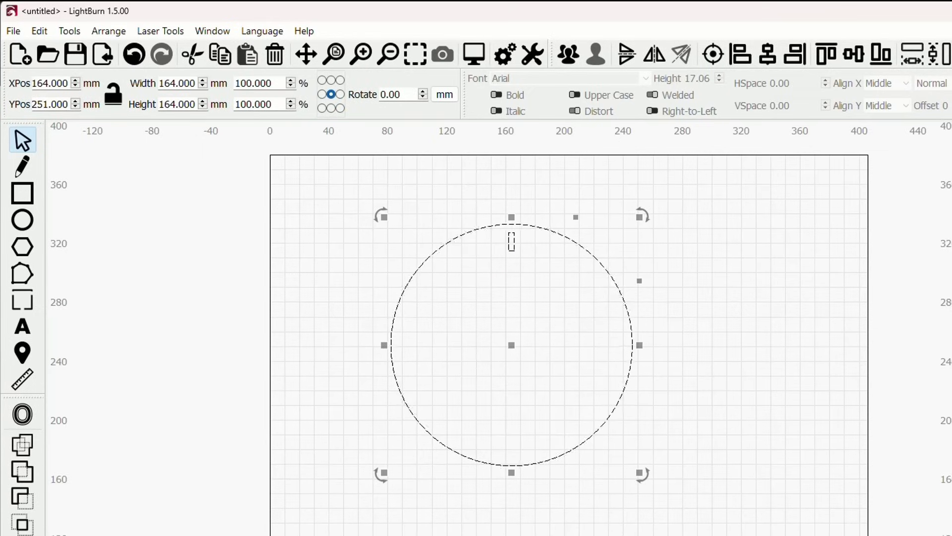
left_click(23, 535)
left_click_drag(701, 299, 830, 192)
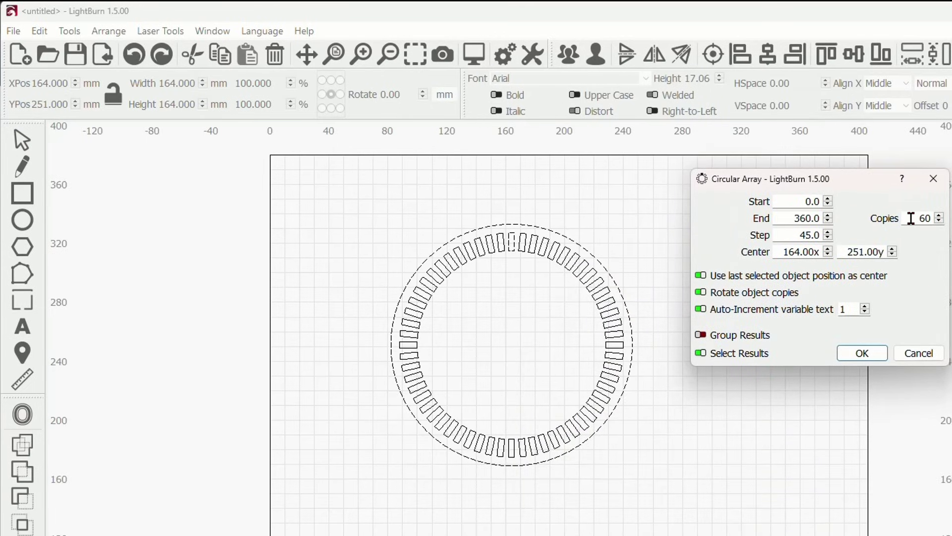
left_click_drag(912, 218, 932, 218)
type("10")
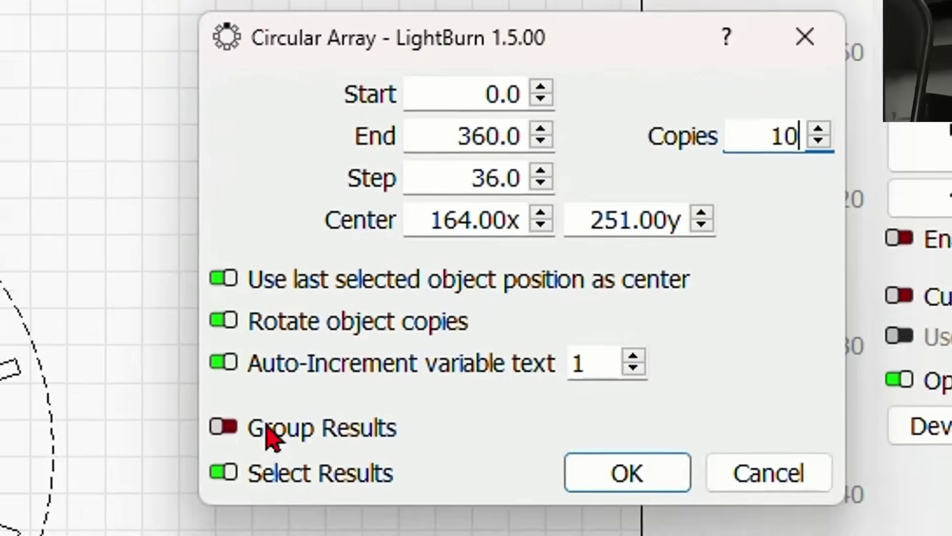
left_click(224, 427)
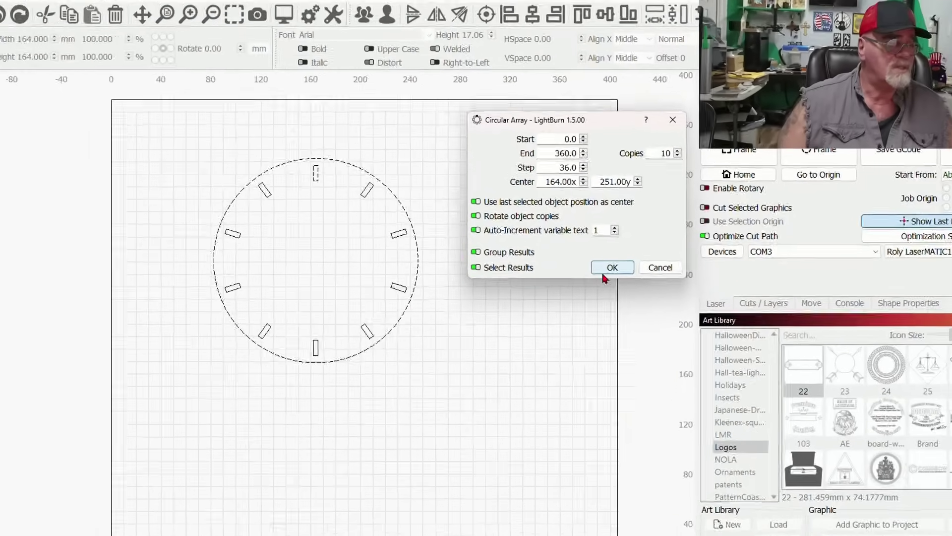
left_click(625, 473)
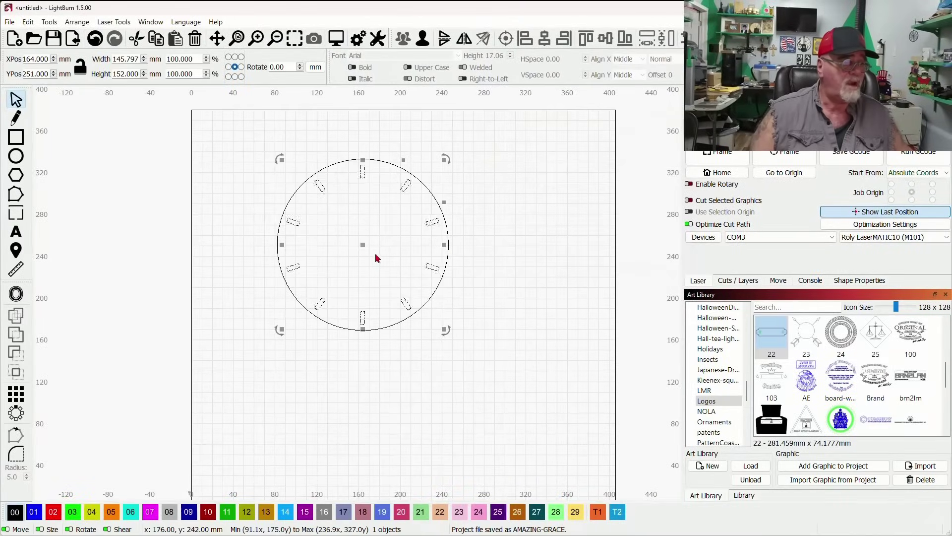
Step: Try moving the grouped ring of rectangles sideways to about X 271, Y 249 mm, undo the move, and deselect it
left_click(497, 258)
left_click(431, 239)
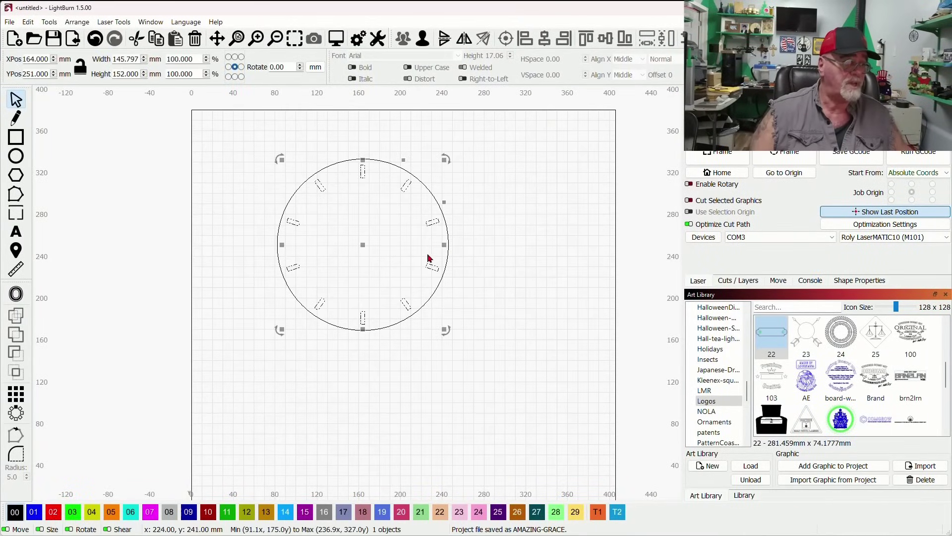
left_click_drag(359, 245, 478, 245)
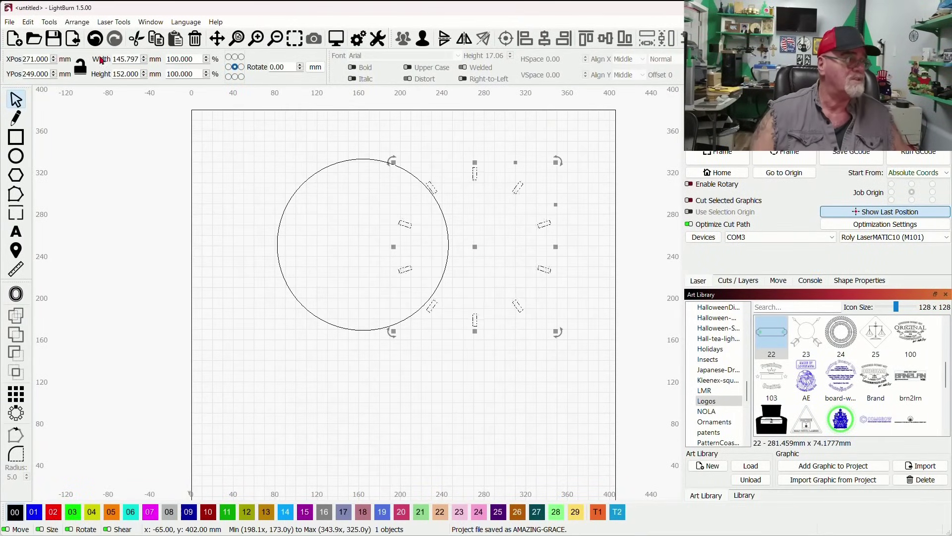
left_click(96, 43)
left_click(514, 227)
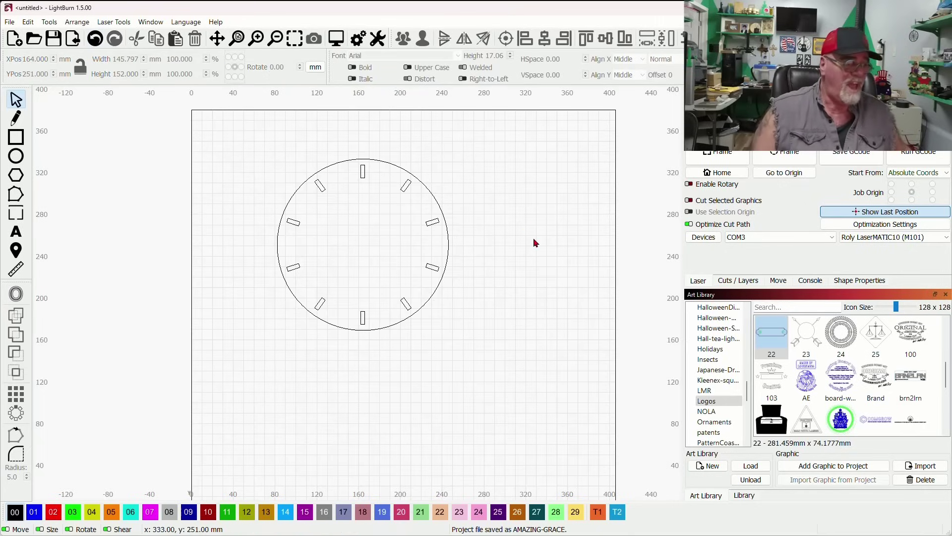
left_click_drag(257, 162, 475, 296)
left_click_drag(473, 329, 472, 329)
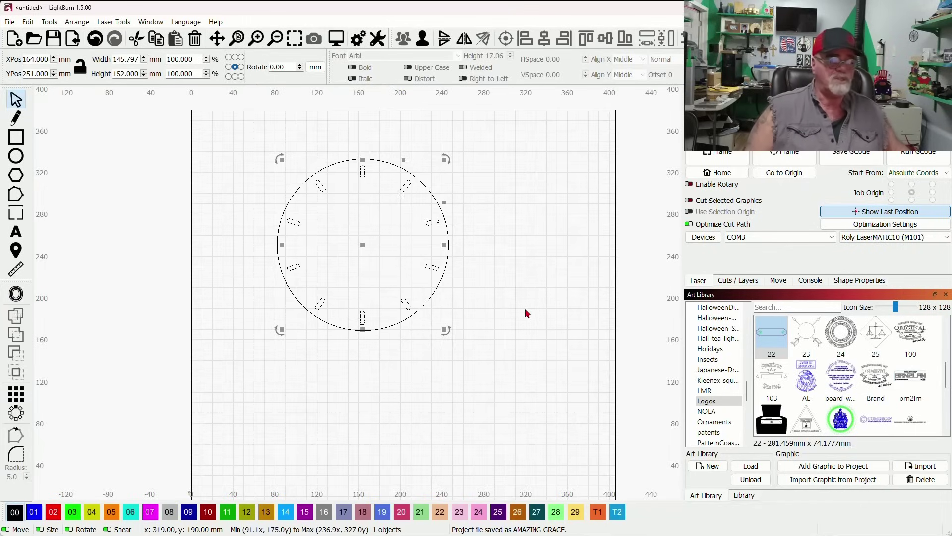
left_click(489, 267)
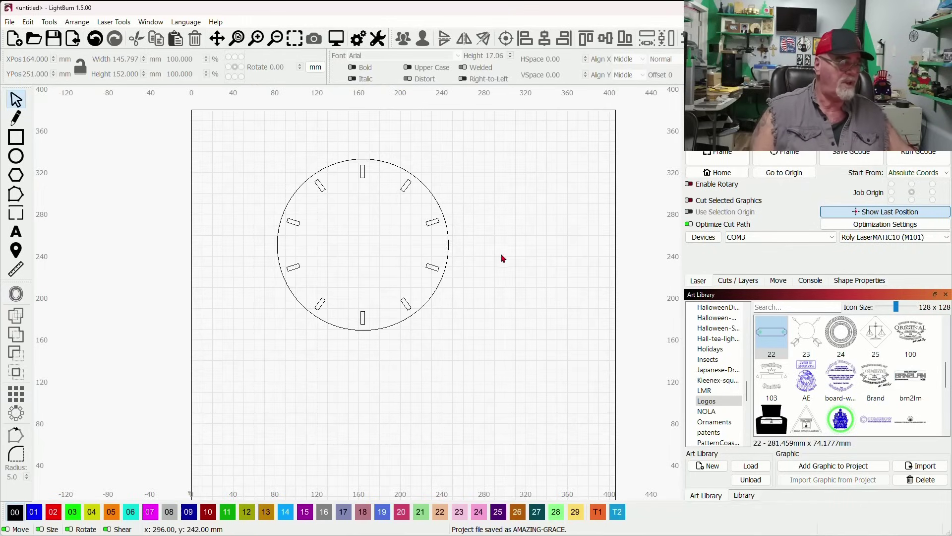